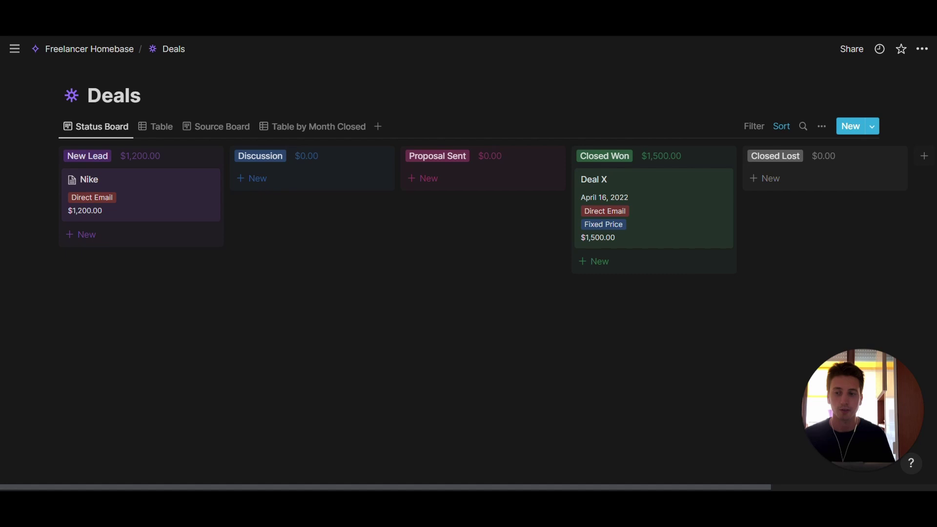
# - Open the Nike deal in side peek and start editing its empty Contact Name property
pyautogui.click(109, 192)
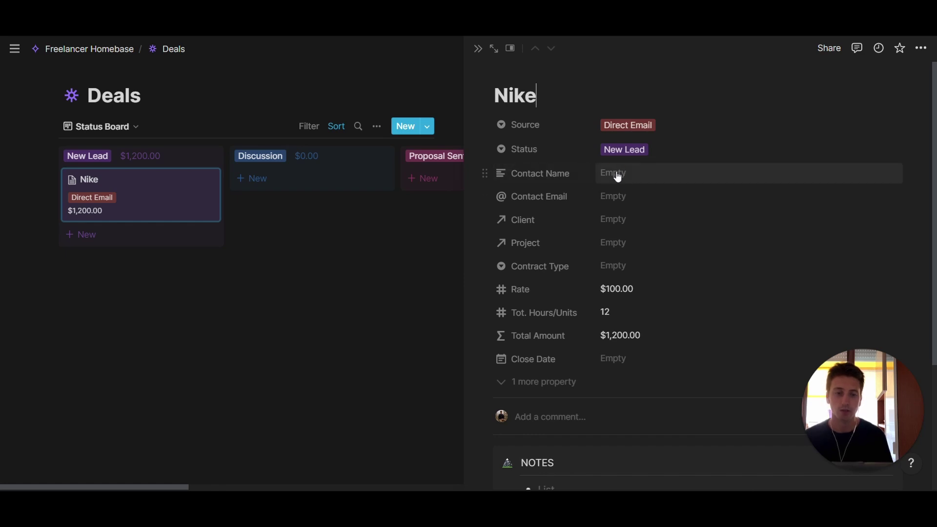
pyautogui.click(618, 176)
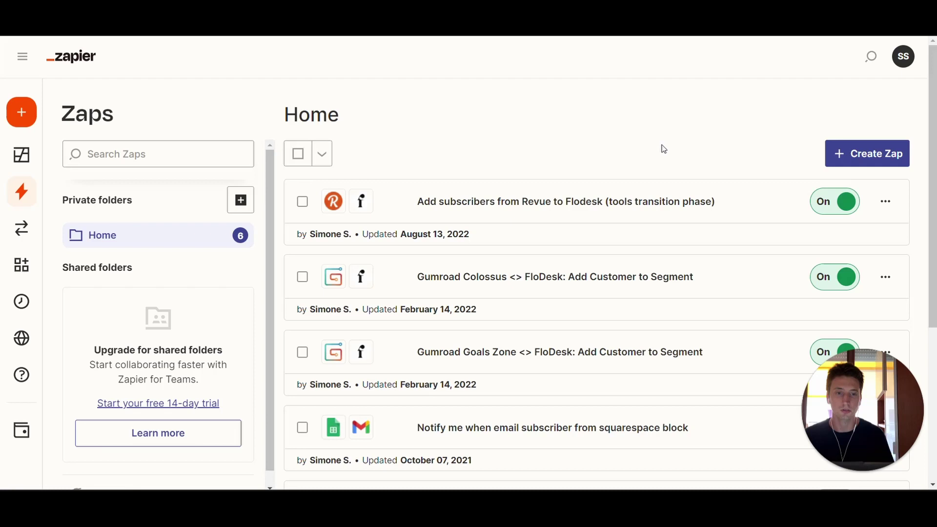
# - Create a new Zap using Notion (Latest) as the trigger app with the New Database Item event
pyautogui.click(835, 152)
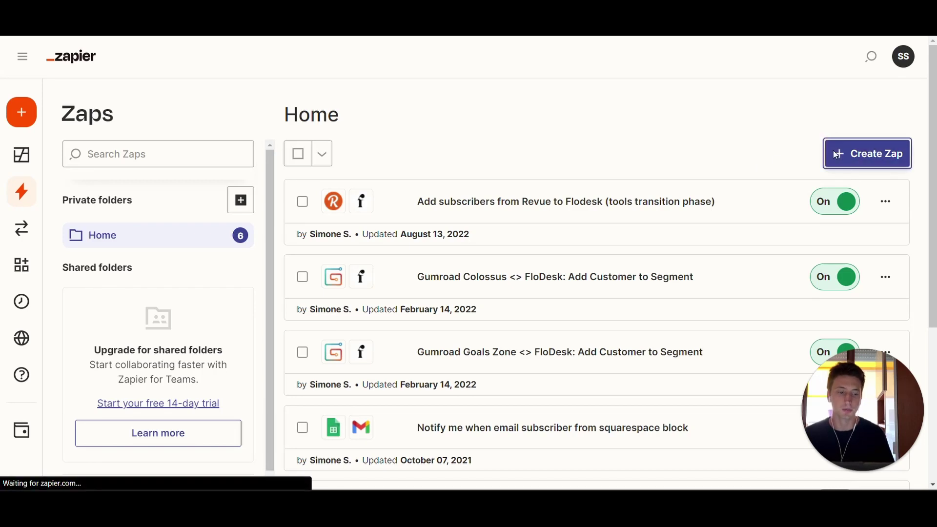
pyautogui.write('notion')
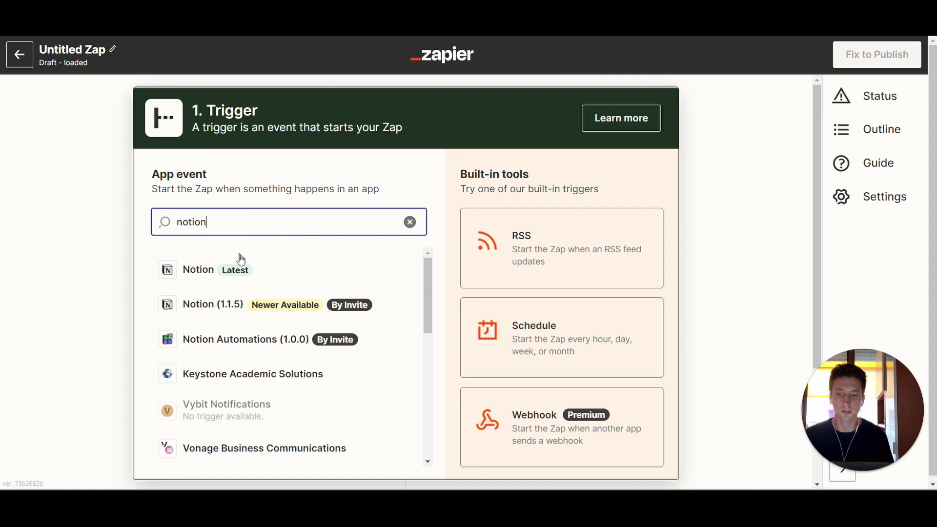
pyautogui.click(253, 270)
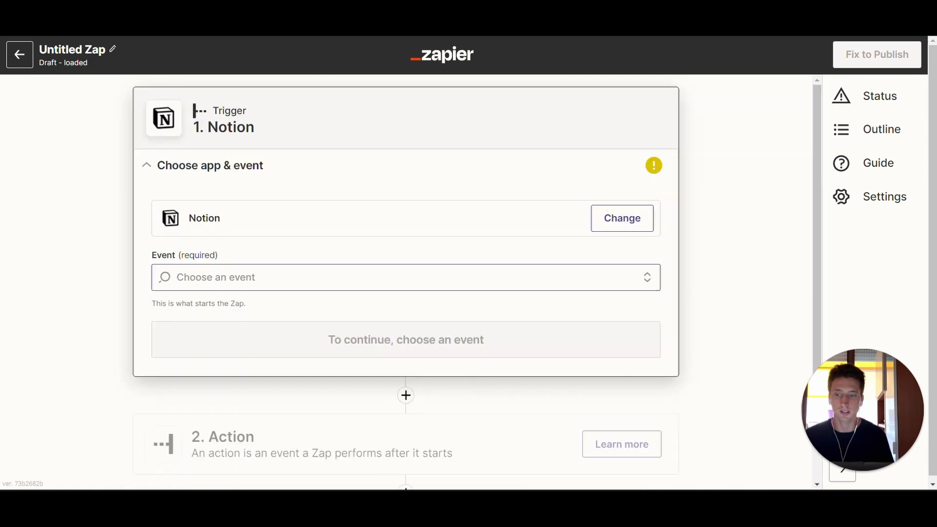
pyautogui.click(295, 269)
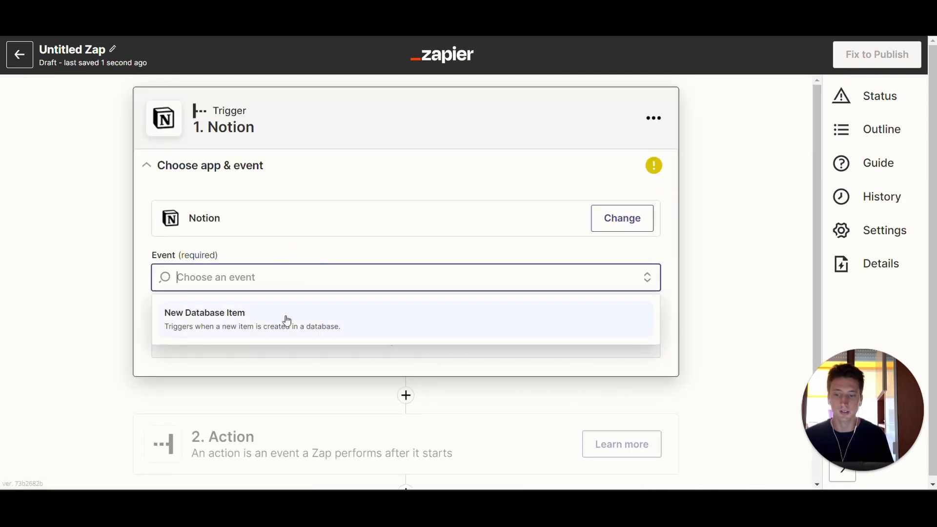
pyautogui.click(268, 320)
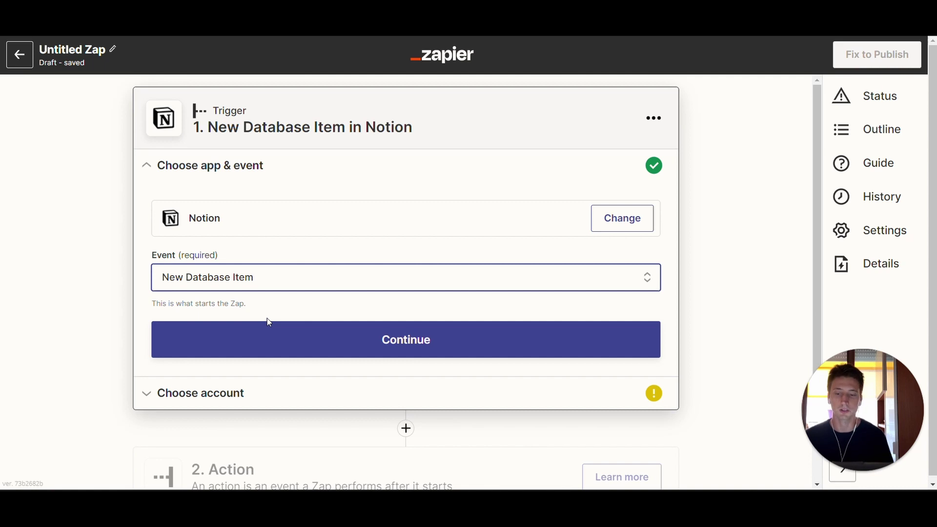
pyautogui.click(293, 346)
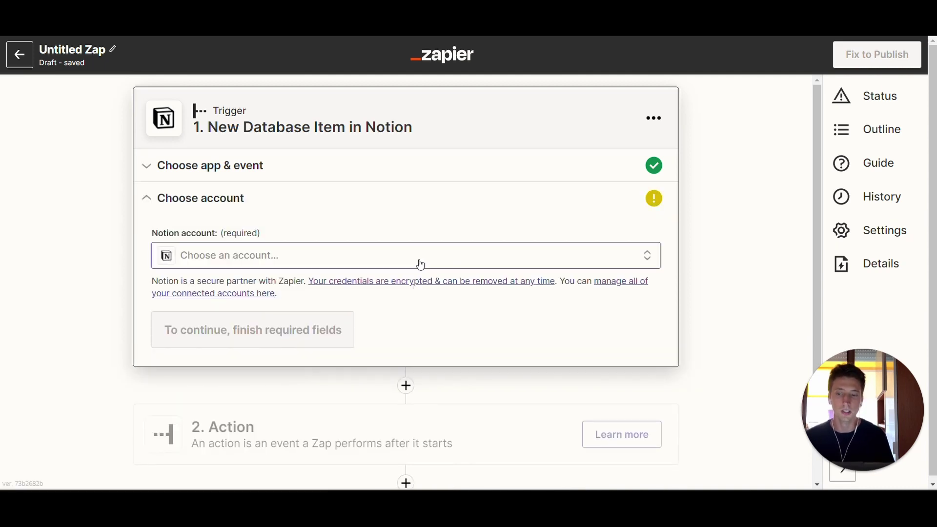
# - Select the connected Notion account for the trigger, checking the page's sharing in Notion
pyautogui.click(383, 265)
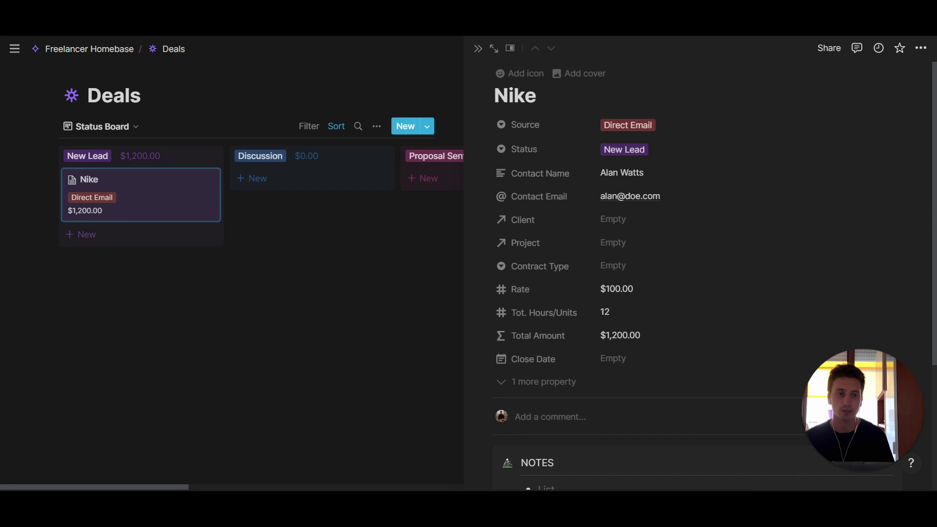
pyautogui.click(815, 48)
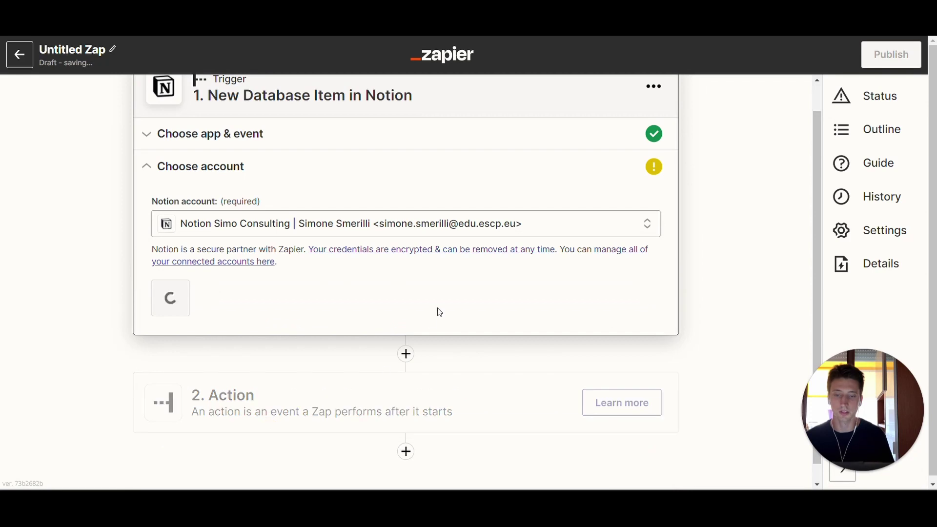
pyautogui.click(205, 297)
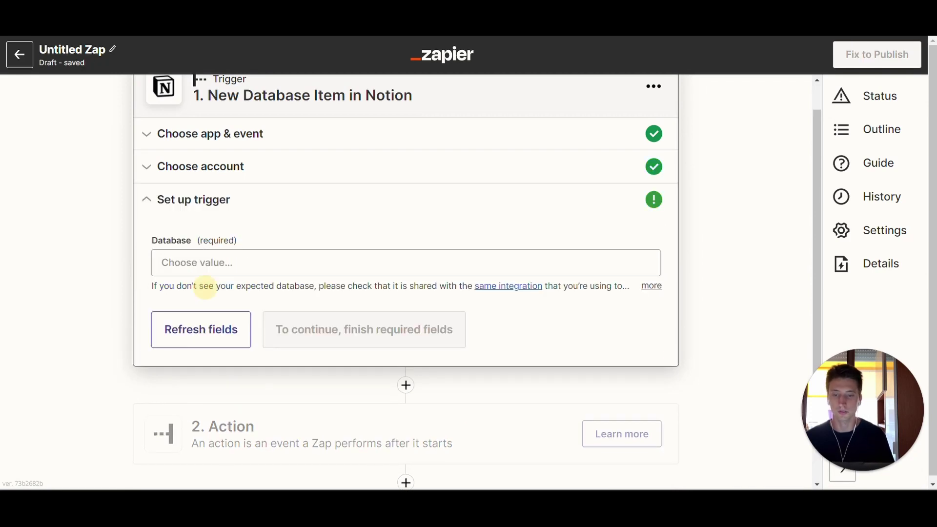
# - Choose the Deals database as the one the trigger watches
pyautogui.click(328, 262)
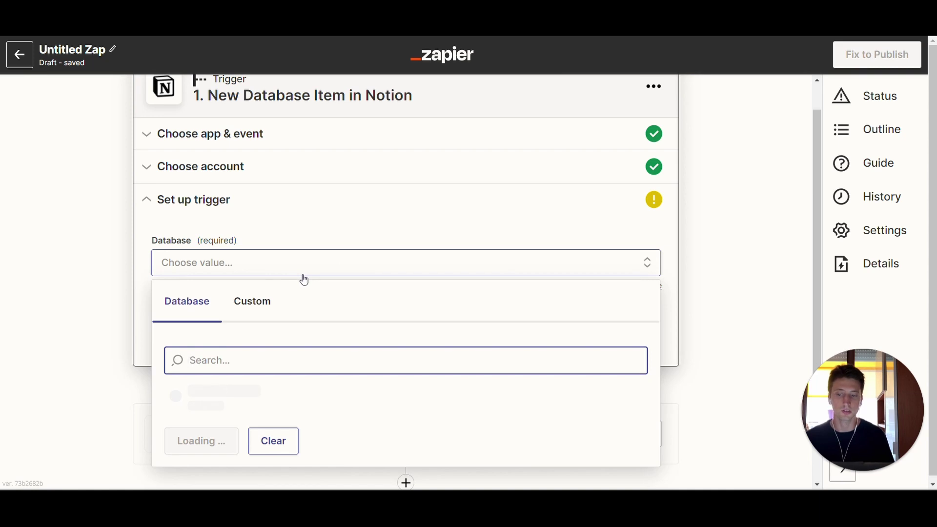
pyautogui.scroll(-1, 304, 281)
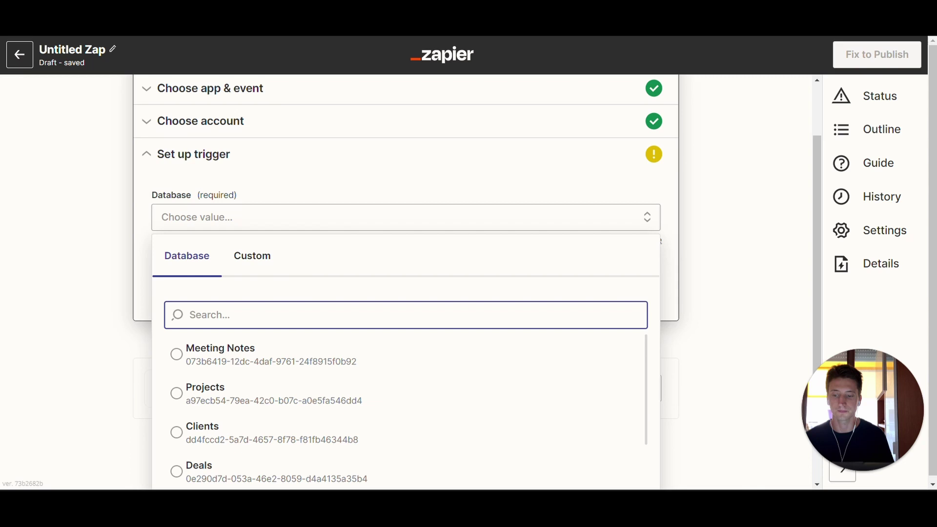
pyautogui.scroll(-1, 295, 286)
pyautogui.click(237, 440)
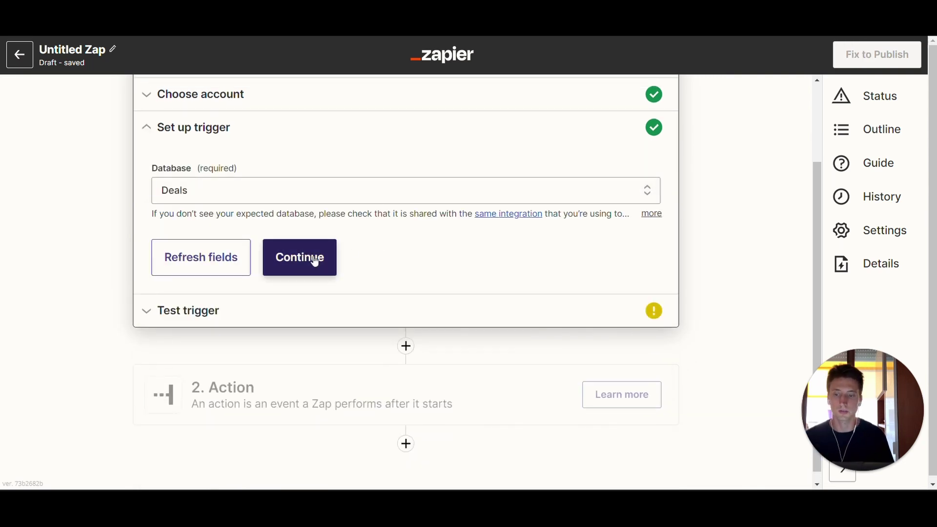
pyautogui.click(314, 259)
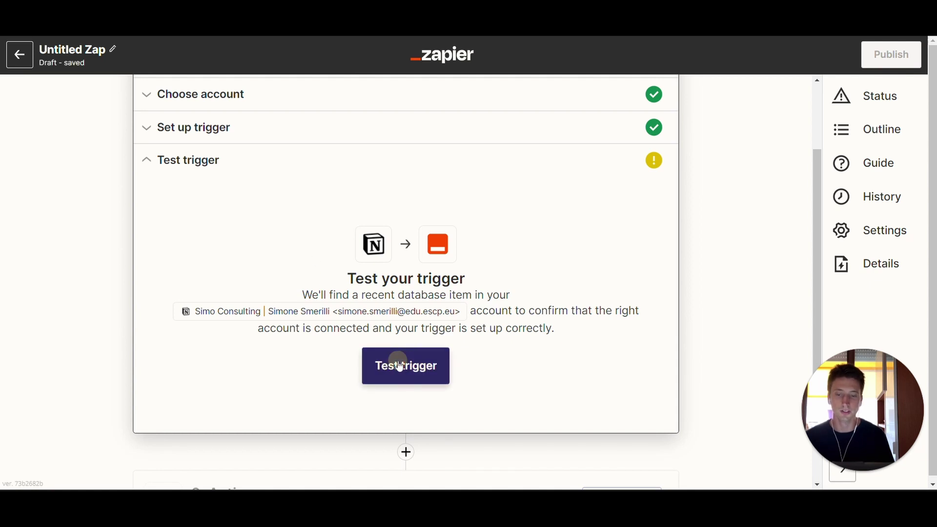
# - Test the Notion trigger and confirm it returns the Deal X item shown in Notion
pyautogui.click(398, 364)
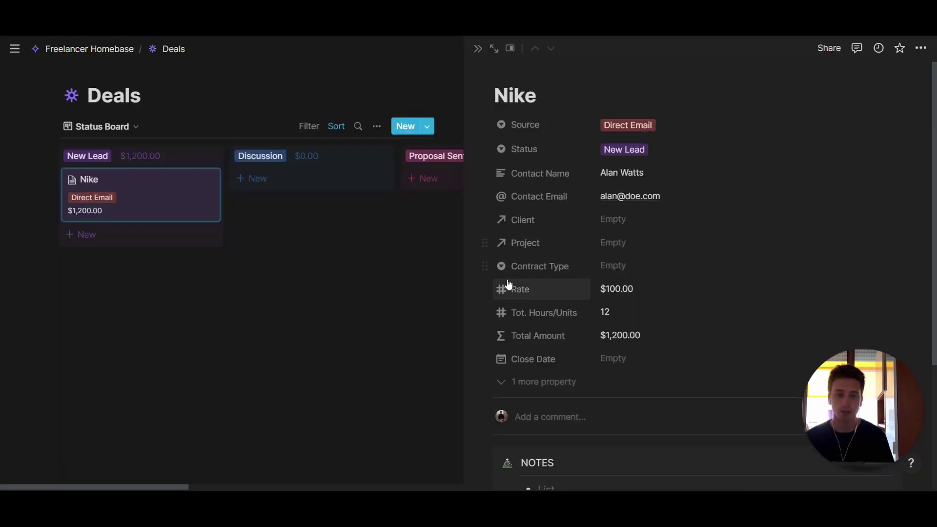
pyautogui.click(452, 197)
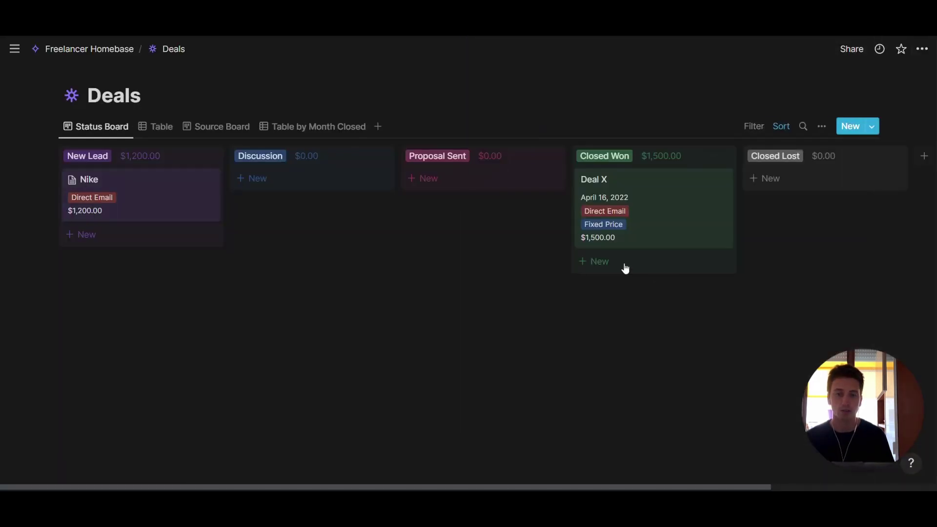
pyautogui.click(586, 195)
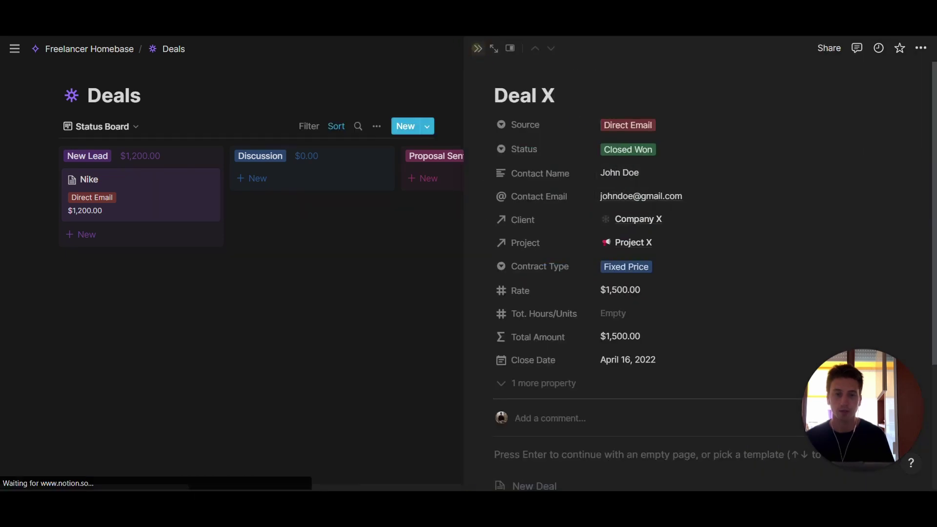
pyautogui.click(477, 50)
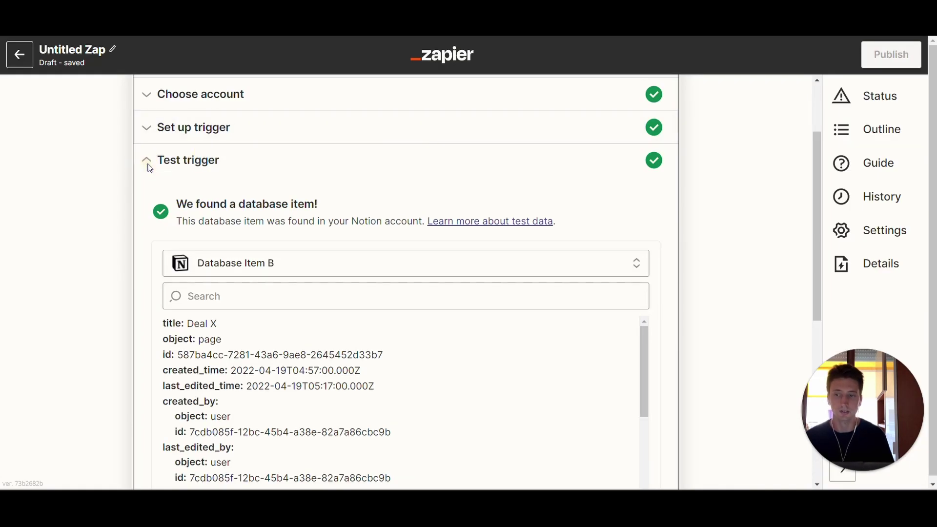
pyautogui.scroll(-7, 730, 345)
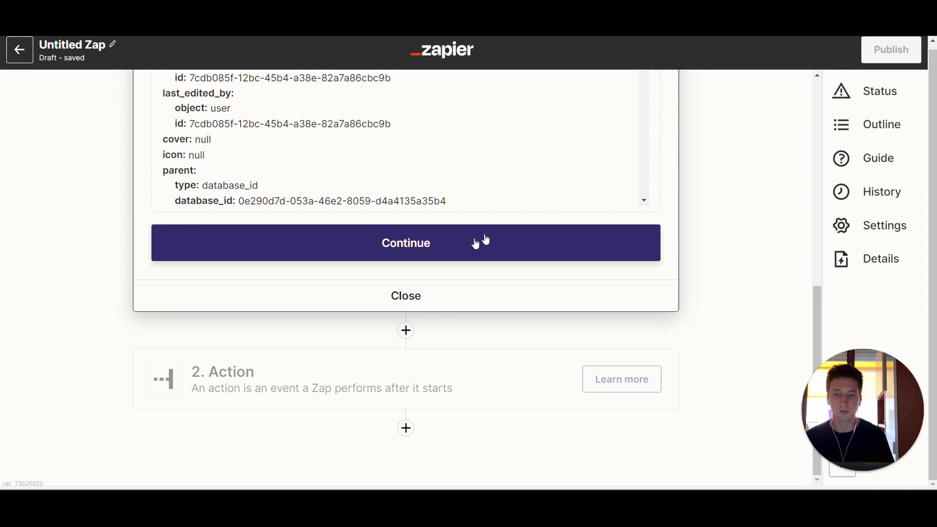
pyautogui.click(481, 242)
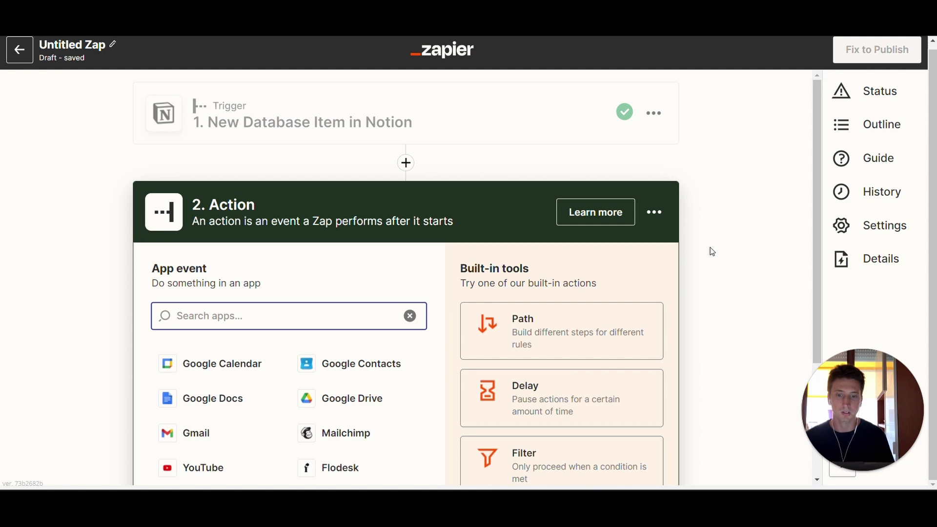
# - Pick folk as the action app
pyautogui.click(225, 312)
pyautogui.write('folk')
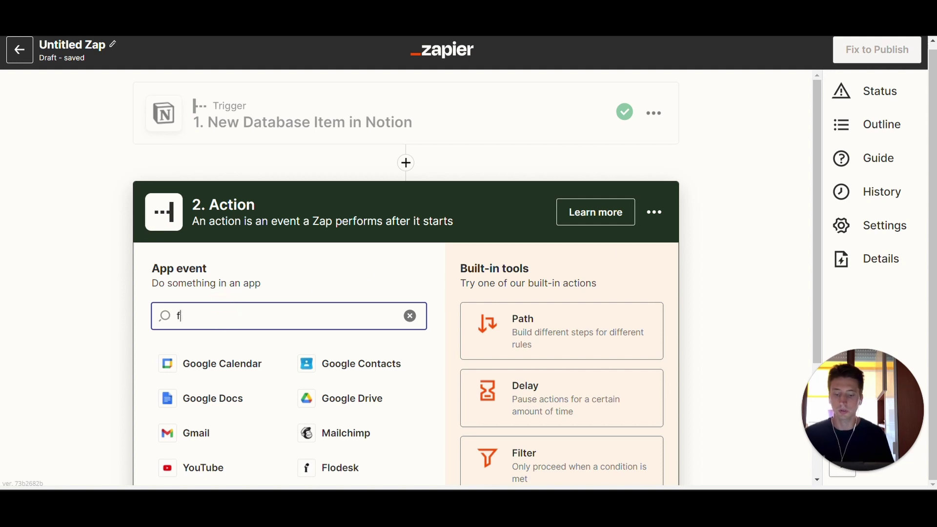
pyautogui.click(214, 366)
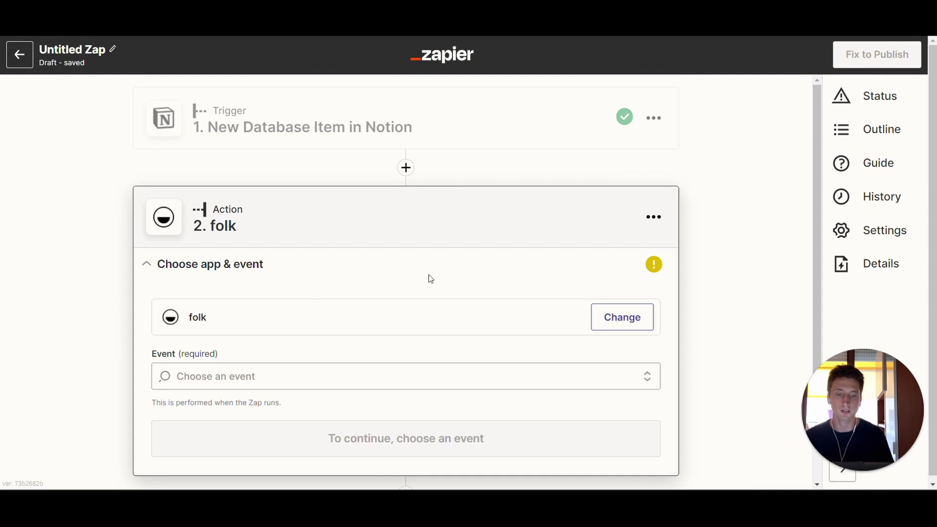
# - Set the folk action event to Create Person and open the folk account list
pyautogui.scroll(-1, 722, 299)
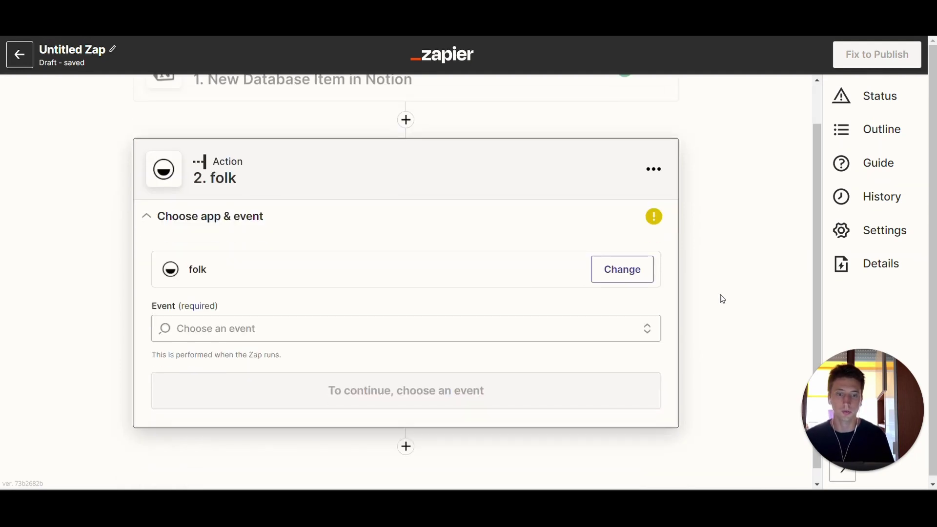
pyautogui.click(348, 312)
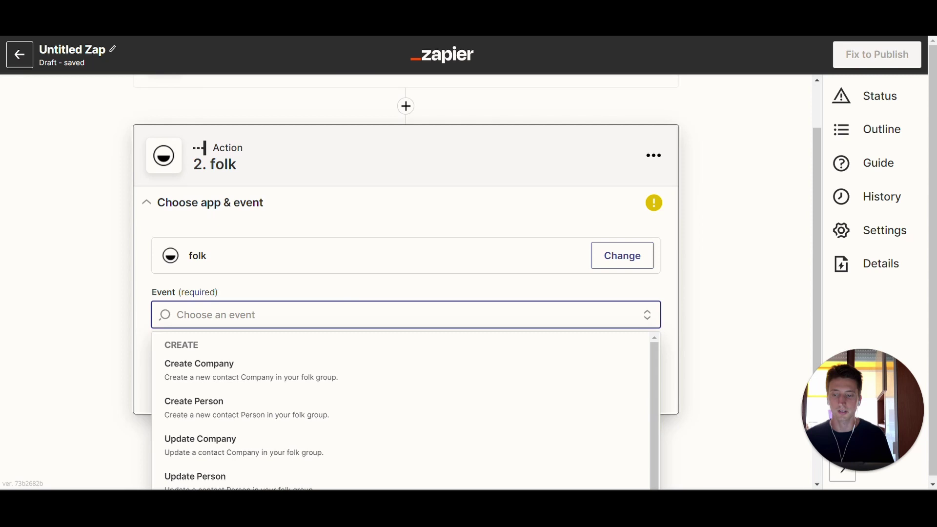
pyautogui.scroll(-1, 347, 315)
pyautogui.scroll(-1, 284, 322)
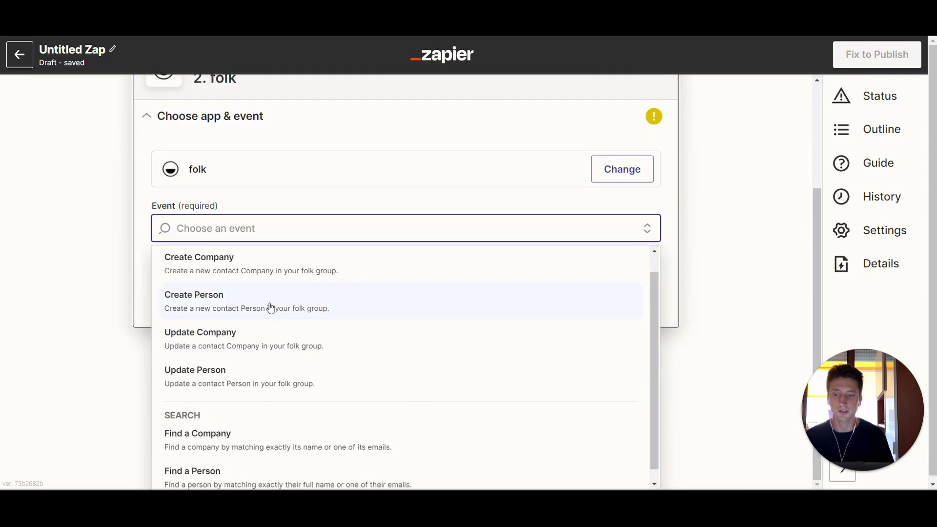
pyautogui.click(271, 308)
pyautogui.click(291, 344)
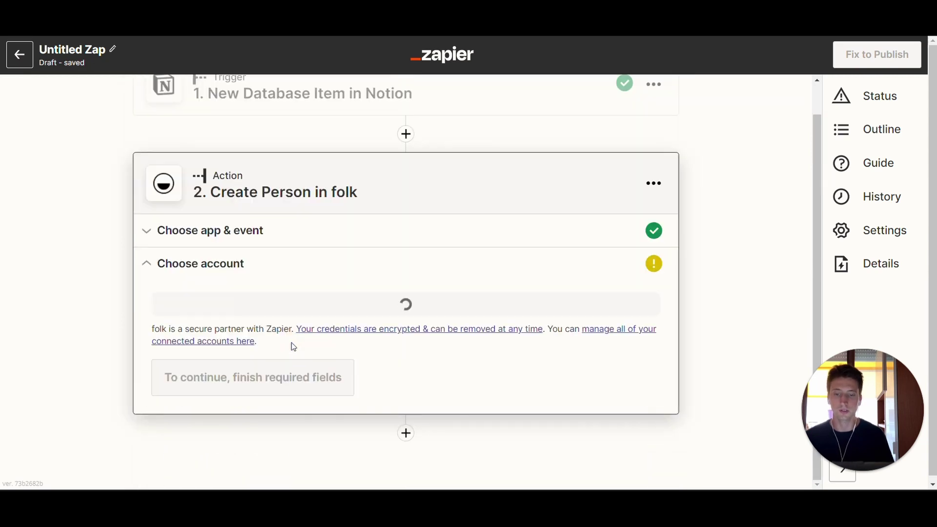
pyautogui.click(328, 300)
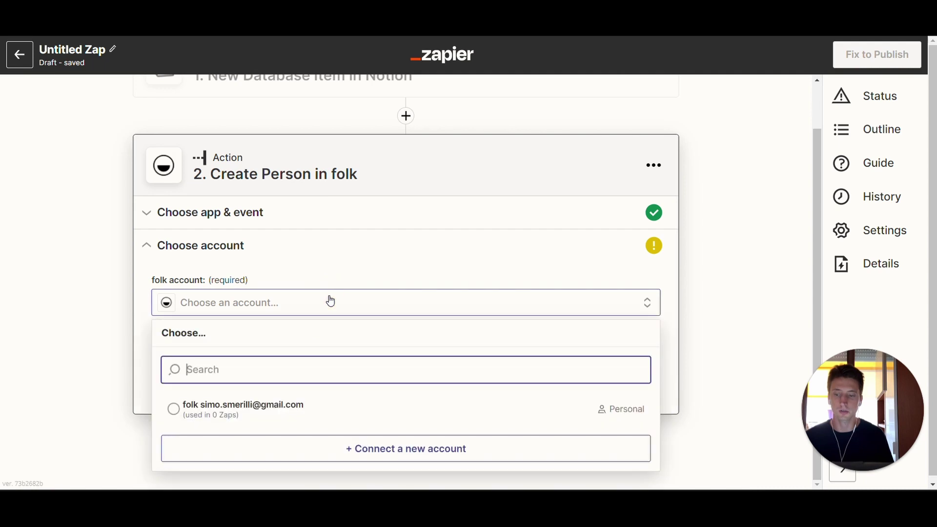
# - Connect the folk account, viewing its API key under folk Settings > Integrations
pyautogui.click(257, 413)
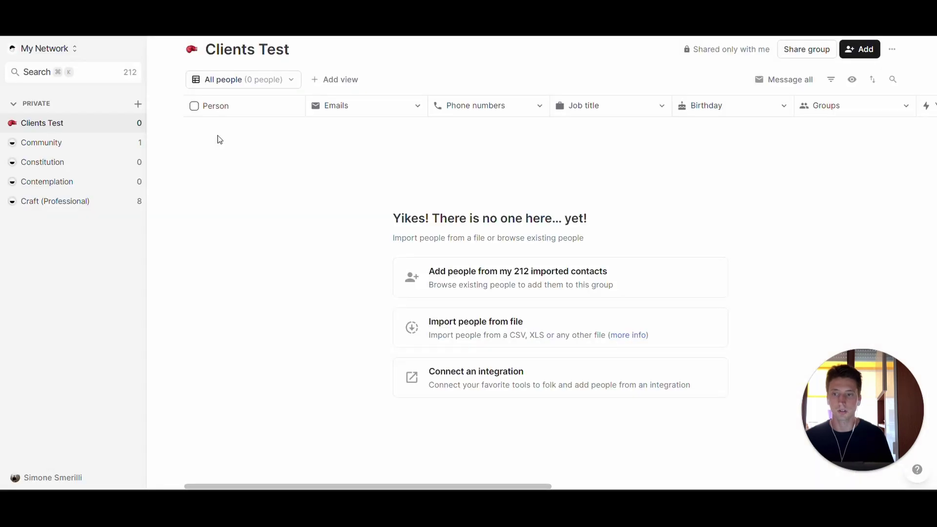
pyautogui.click(44, 472)
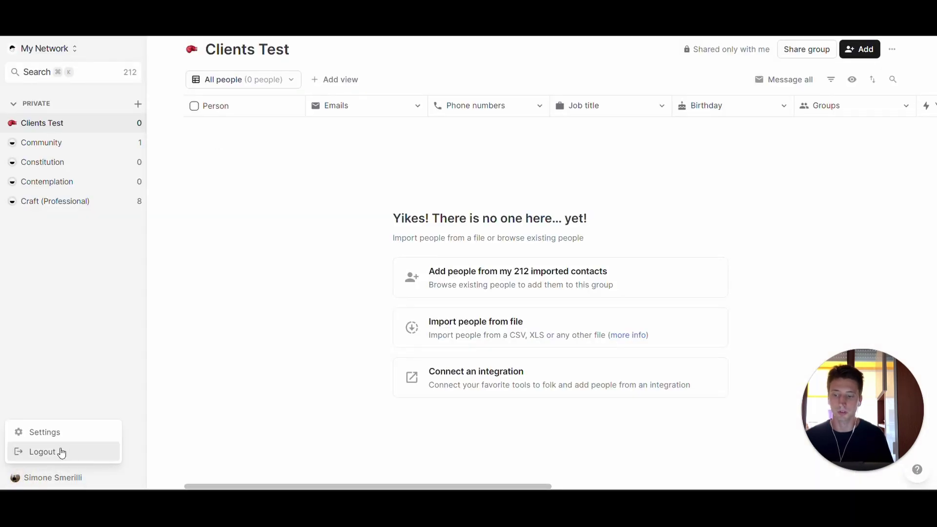
pyautogui.click(54, 431)
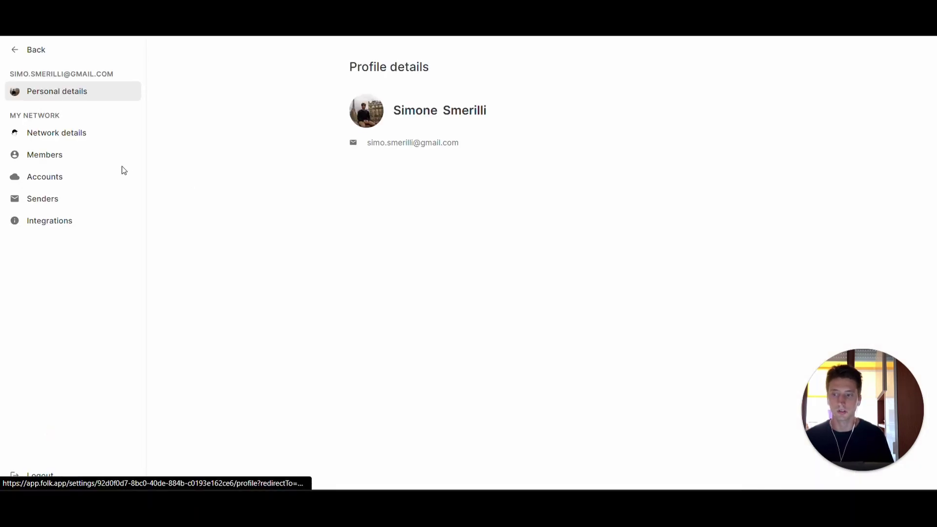
pyautogui.click(55, 223)
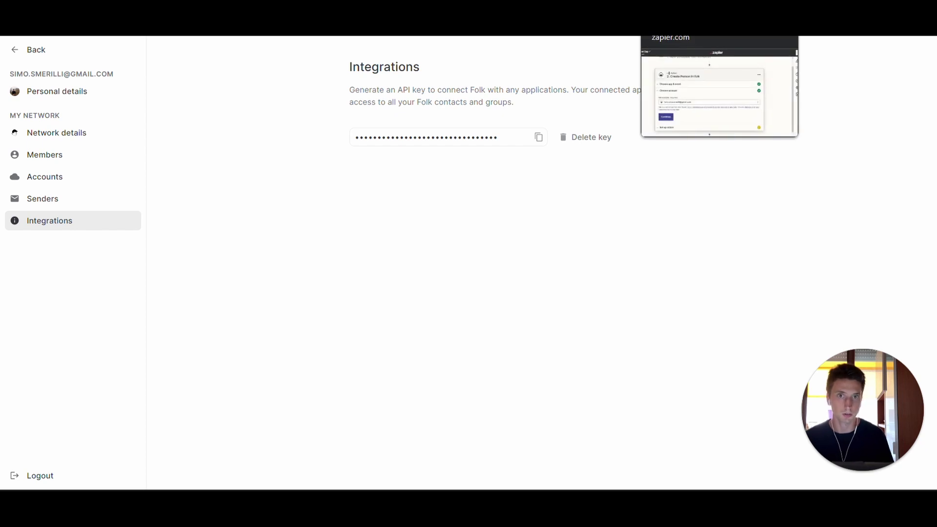
pyautogui.click(683, 27)
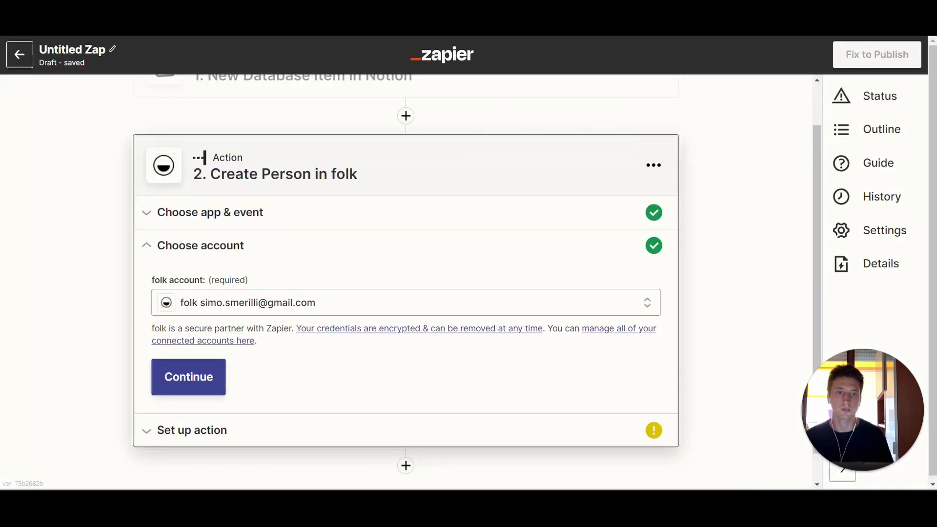
# - Set the new folk person's Group to Clients Test
pyautogui.click(175, 393)
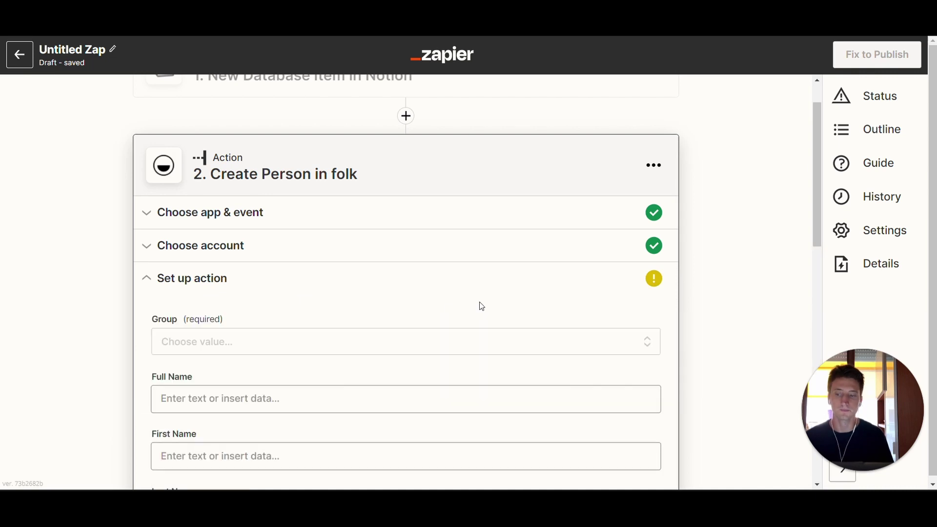
pyautogui.scroll(-3, 482, 306)
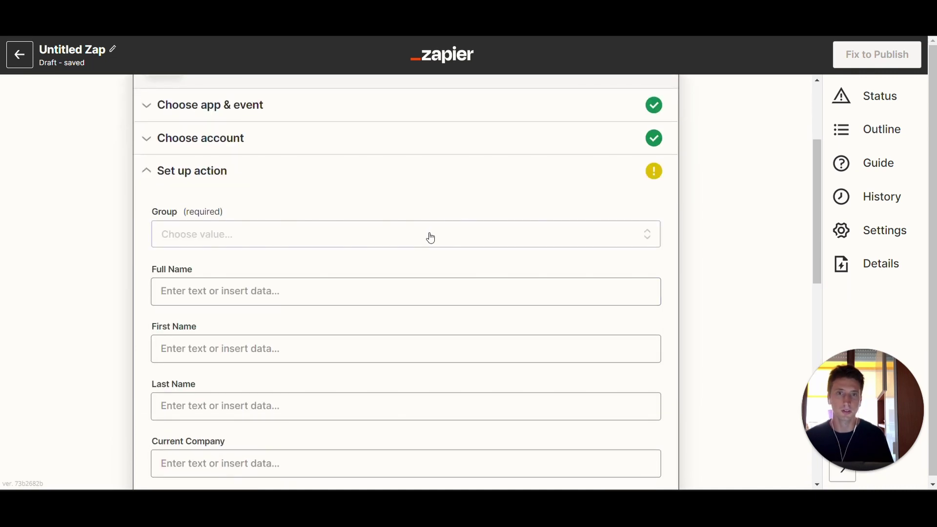
pyautogui.click(563, 28)
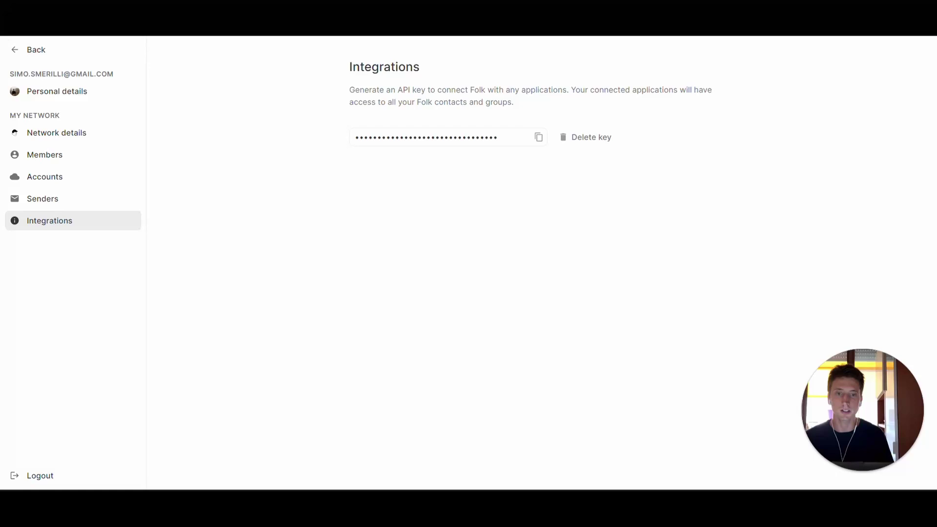
pyautogui.click(24, 50)
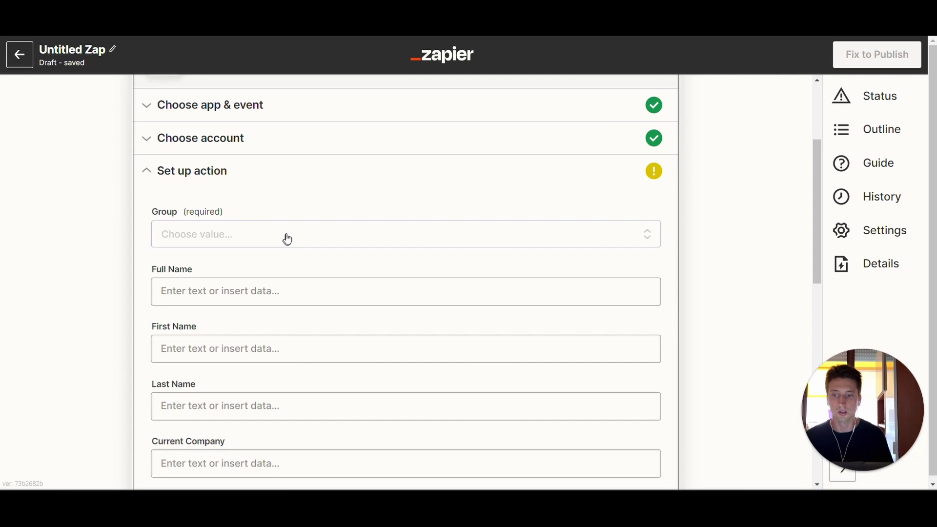
pyautogui.click(287, 237)
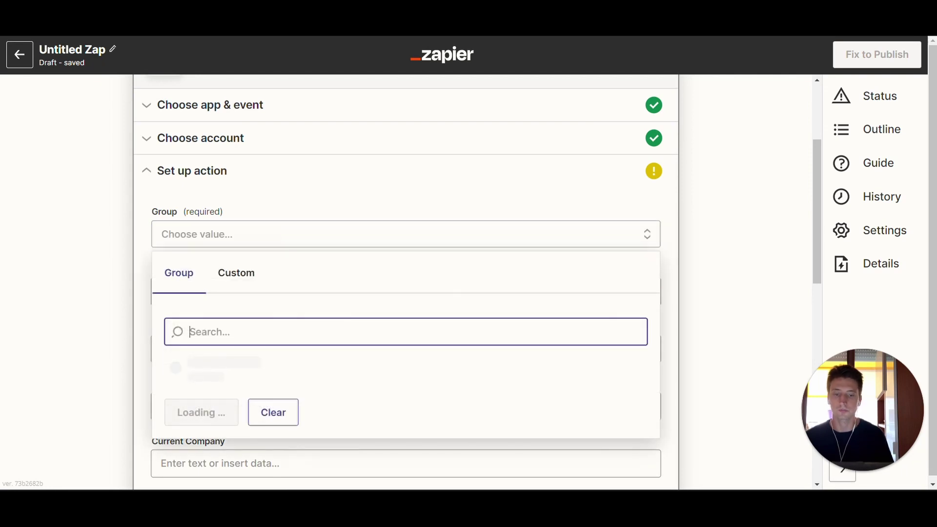
pyautogui.scroll(-5, 286, 324)
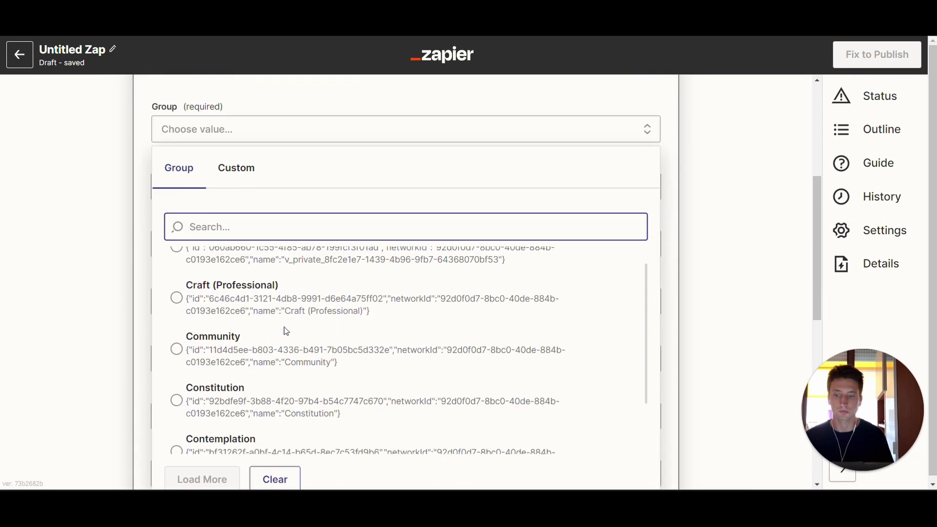
pyautogui.click(230, 428)
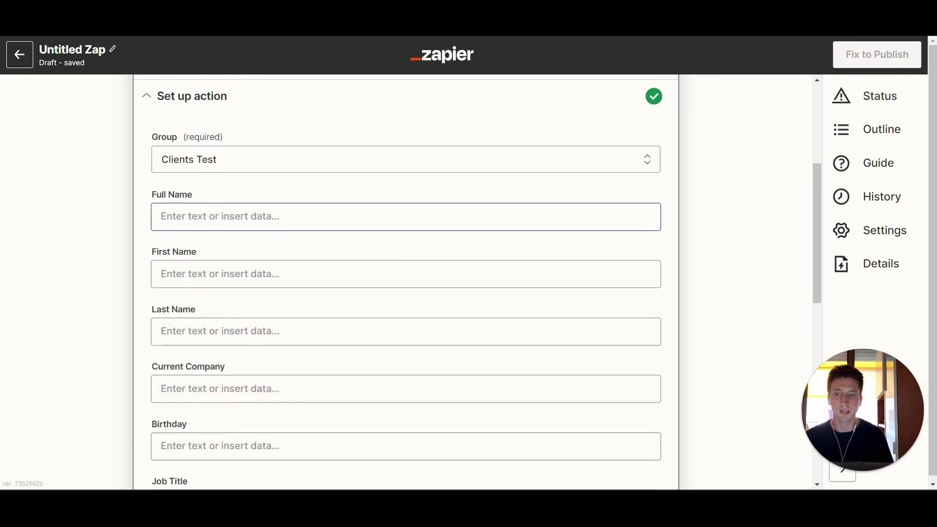
# - Map Full Name to the Notion deal's 1. Contact Name field
pyautogui.click(261, 218)
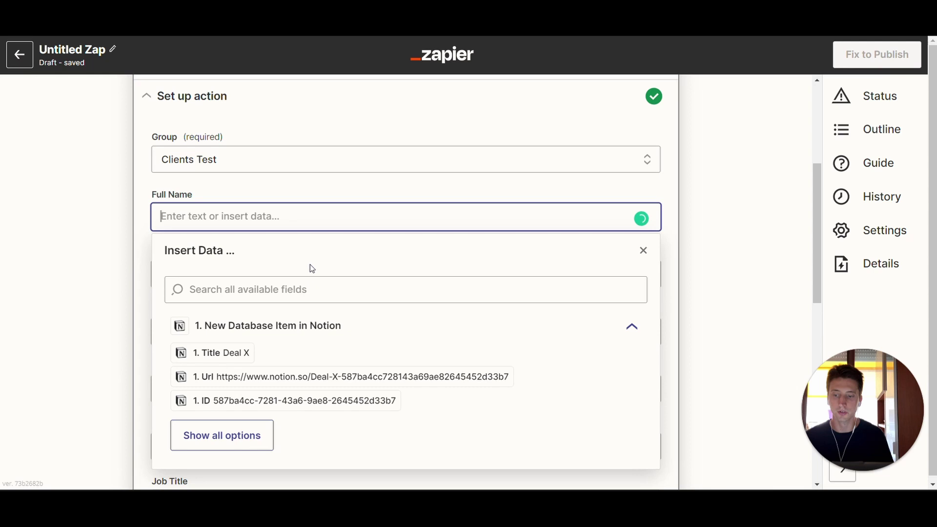
pyautogui.click(200, 439)
pyautogui.scroll(-2, 342, 342)
pyautogui.scroll(-1, 342, 317)
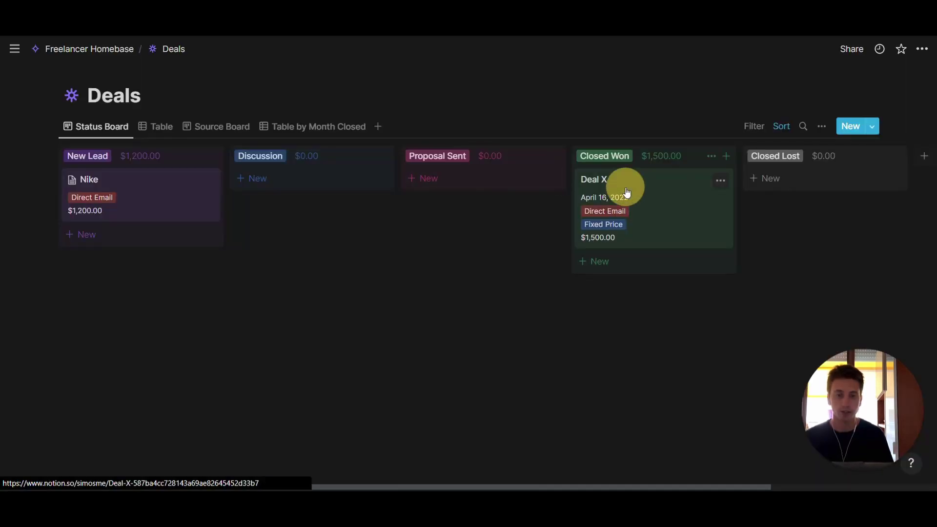
pyautogui.click(653, 220)
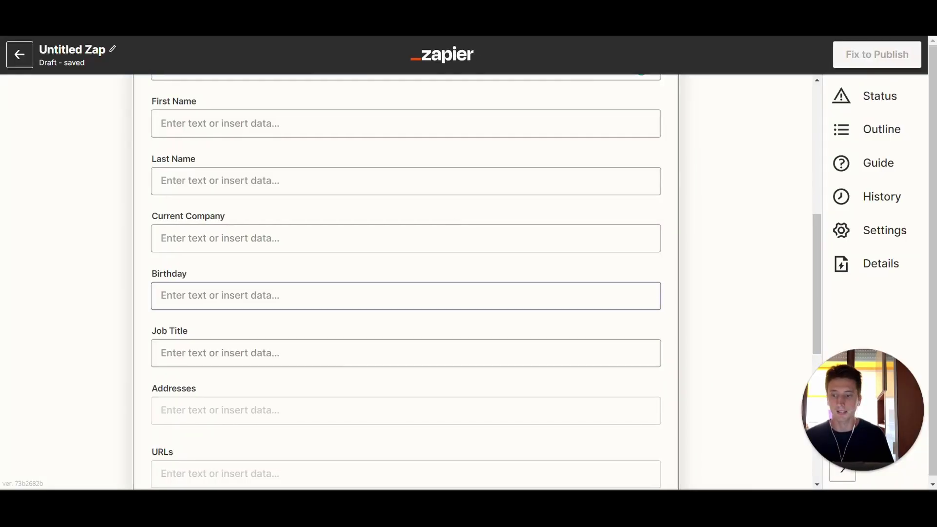
pyautogui.scroll(1, 357, 115)
pyautogui.click(328, 118)
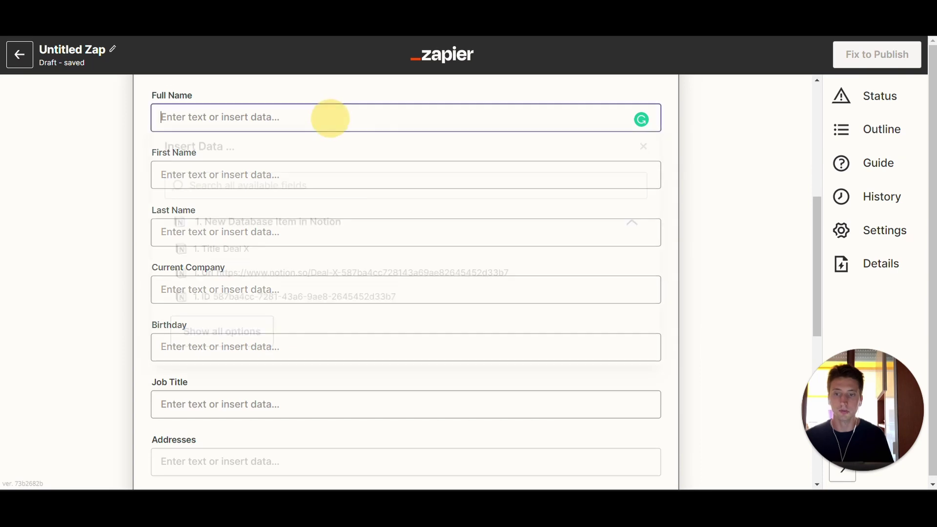
pyautogui.click(241, 337)
pyautogui.scroll(-6, 313, 321)
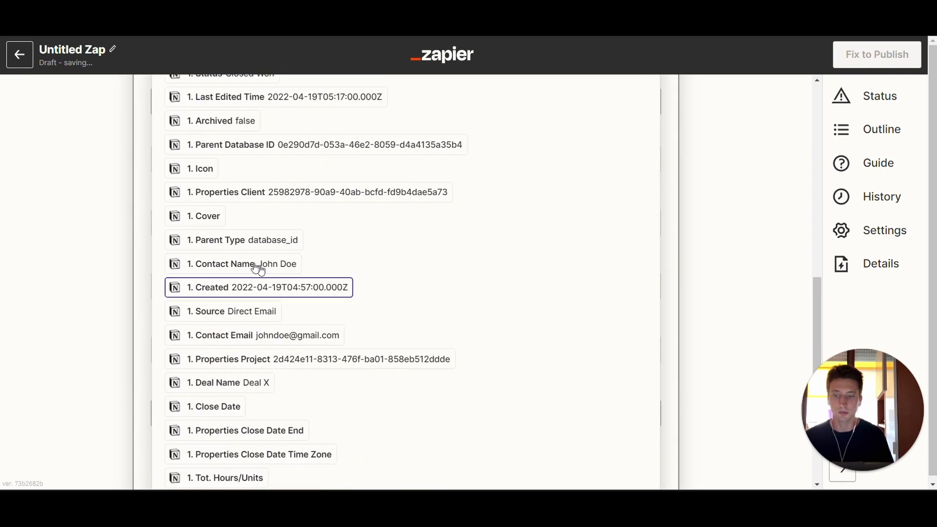
pyautogui.click(236, 265)
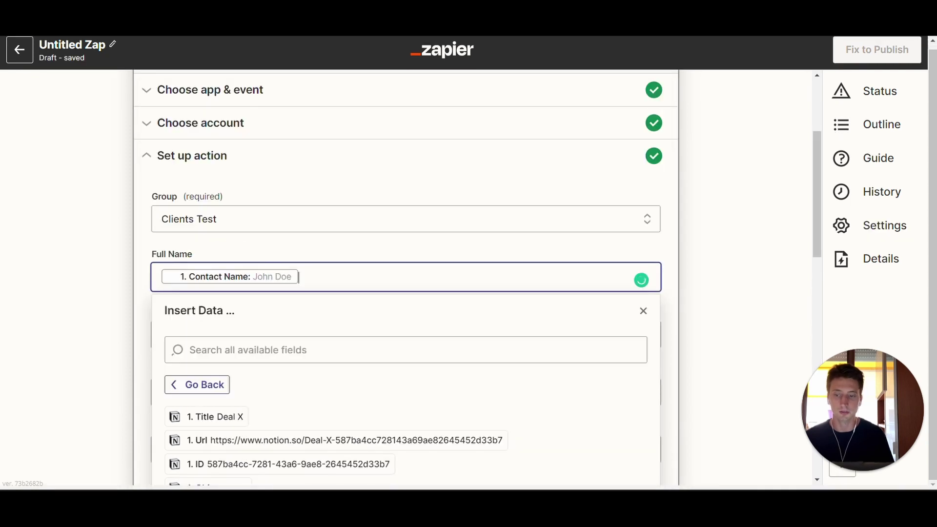
pyautogui.click(340, 259)
pyautogui.scroll(-2, 352, 241)
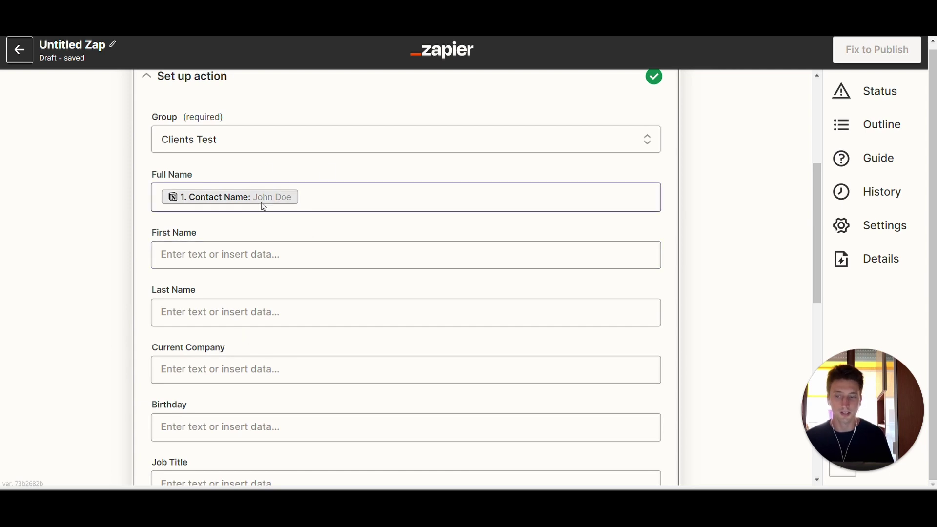
# - Insert the client name into the Current Company field
pyautogui.scroll(-1, 405, 254)
pyautogui.scroll(-4, 369, 199)
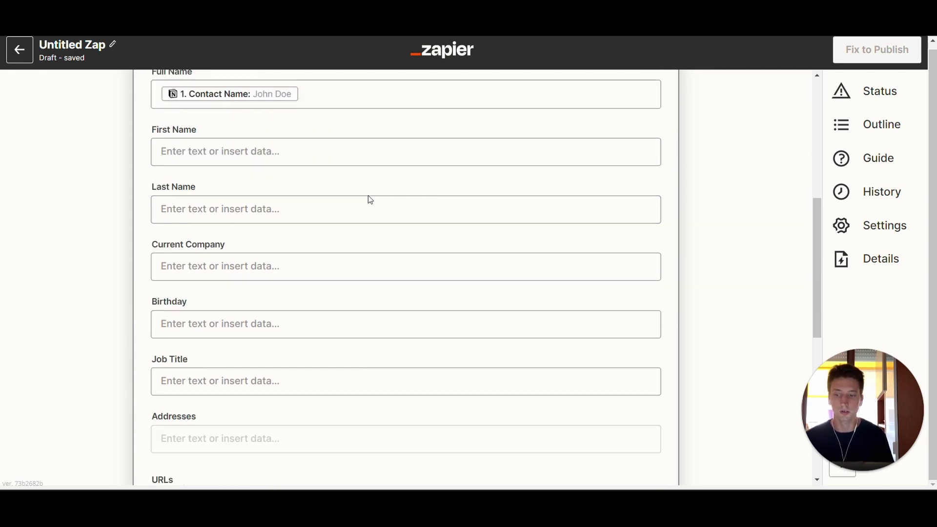
pyautogui.click(233, 251)
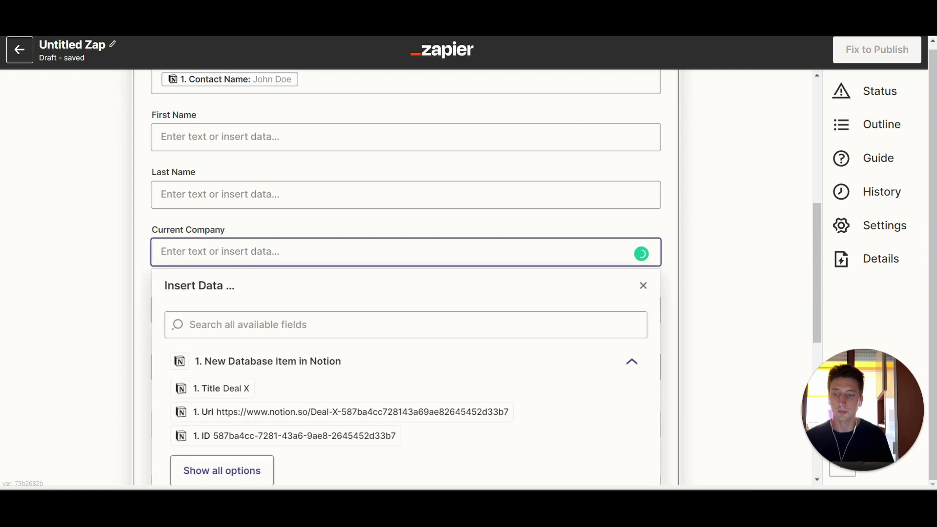
pyautogui.click(210, 387)
pyautogui.scroll(-5, 137, 242)
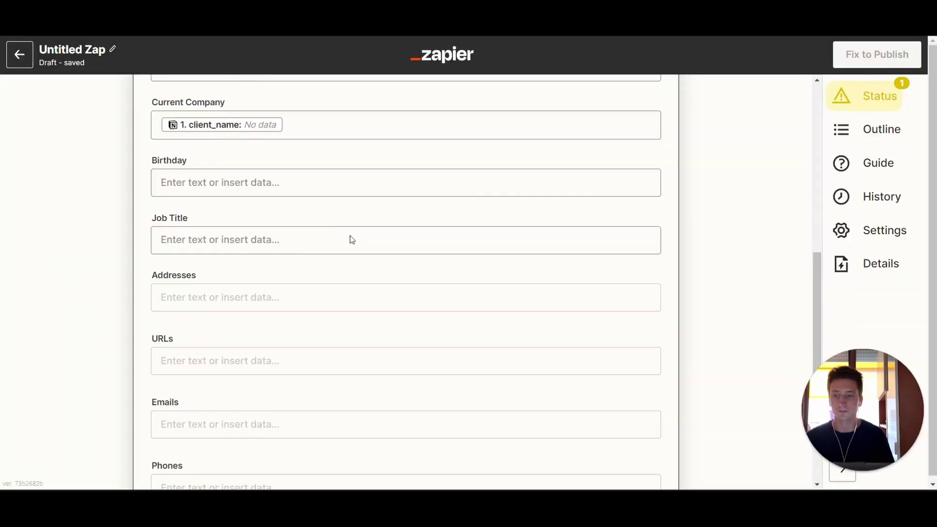
pyautogui.scroll(-3, 350, 236)
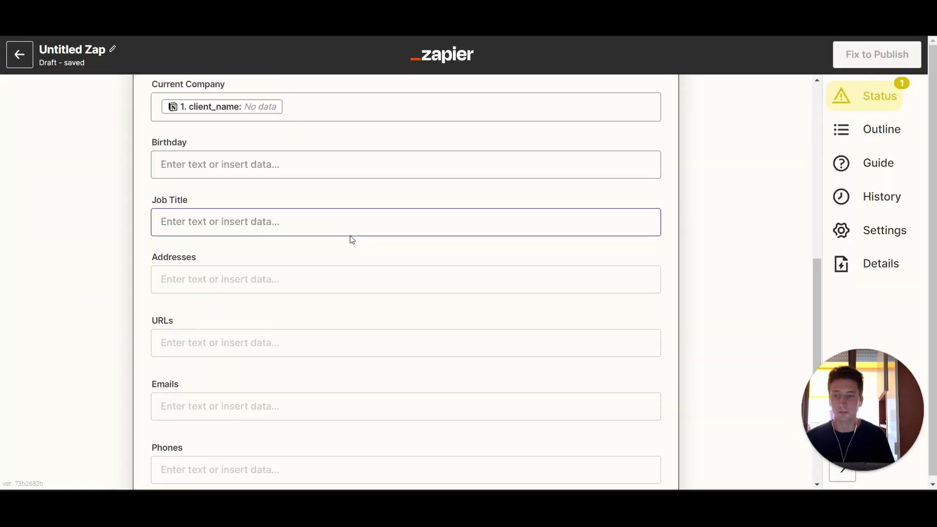
pyautogui.scroll(-2, 361, 206)
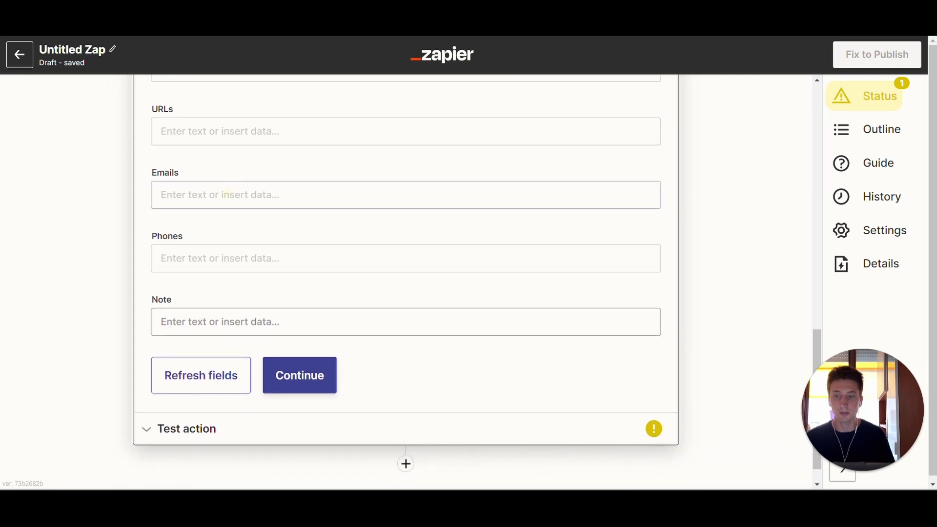
# - Map the Emails field to Notion's 1. Contact Email, found by searching 'email'
pyautogui.click(226, 194)
pyautogui.click(233, 273)
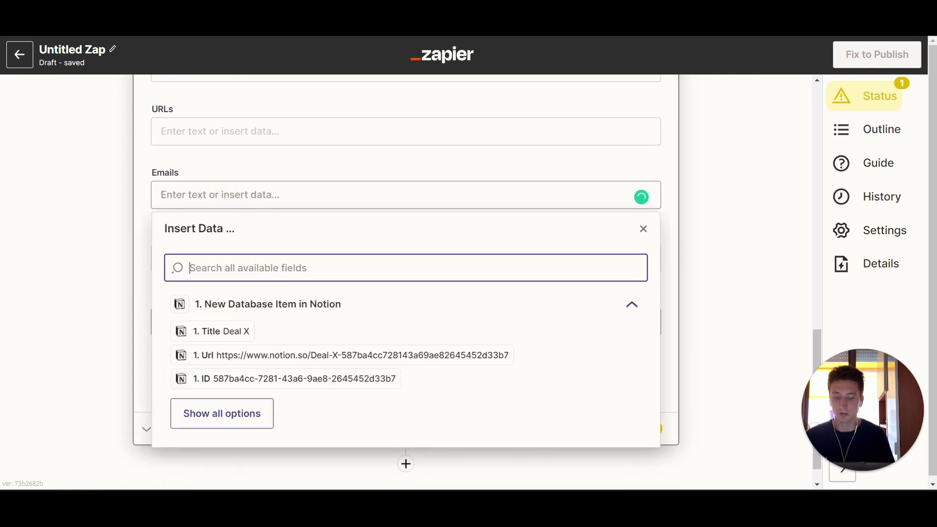
pyautogui.write('email')
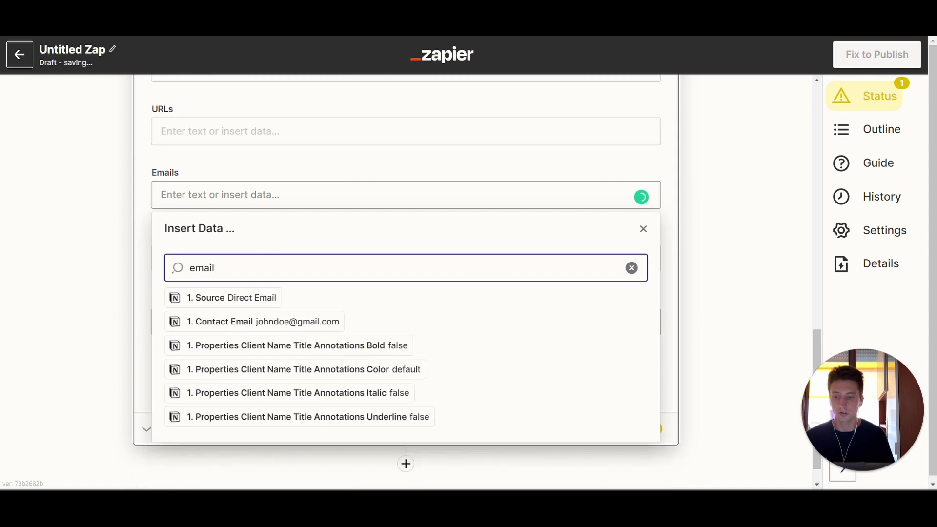
pyautogui.click(255, 321)
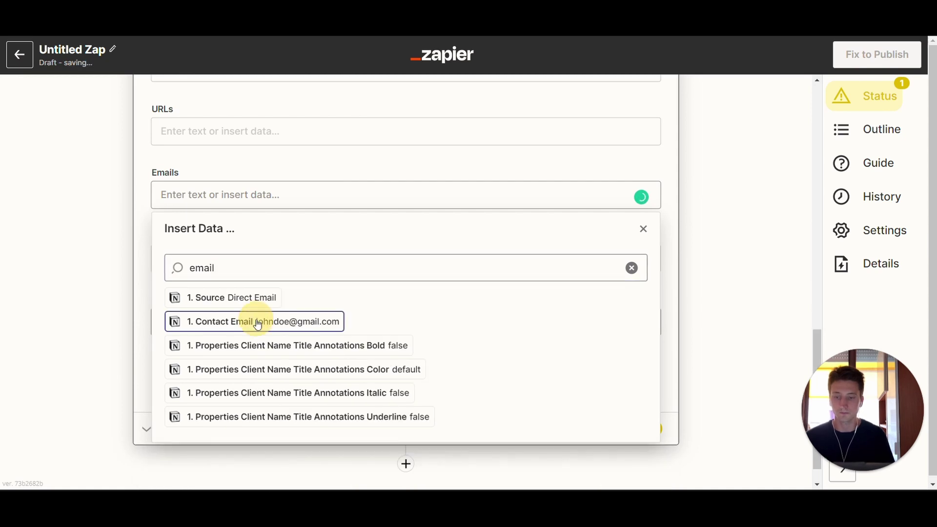
pyautogui.click(146, 257)
pyautogui.scroll(-1, 217, 233)
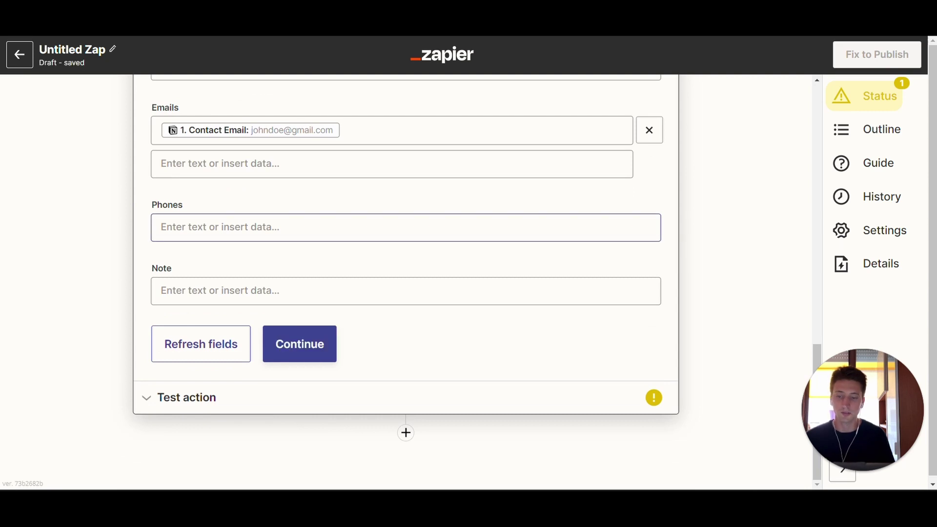
# - Test the action, sending the sample person to folk, and check the result
pyautogui.click(295, 341)
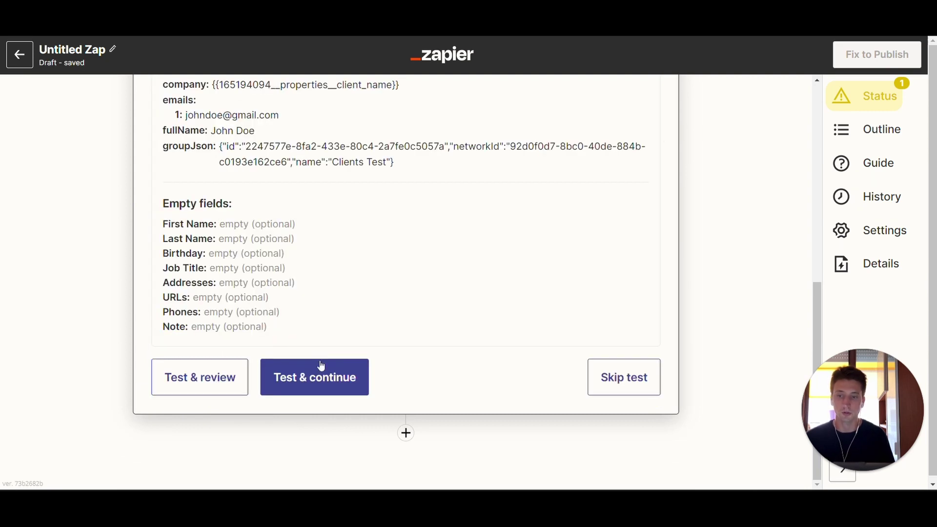
pyautogui.click(321, 367)
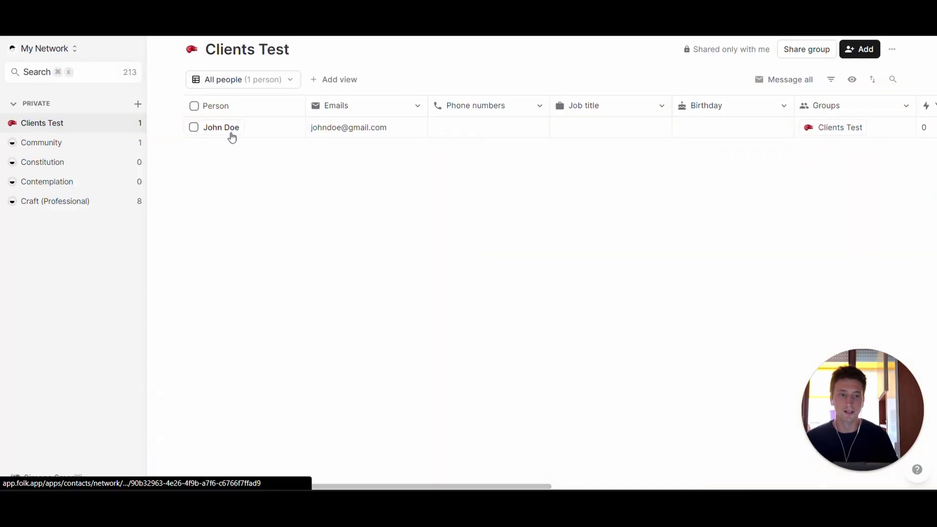
pyautogui.hscroll(10, 732, 136)
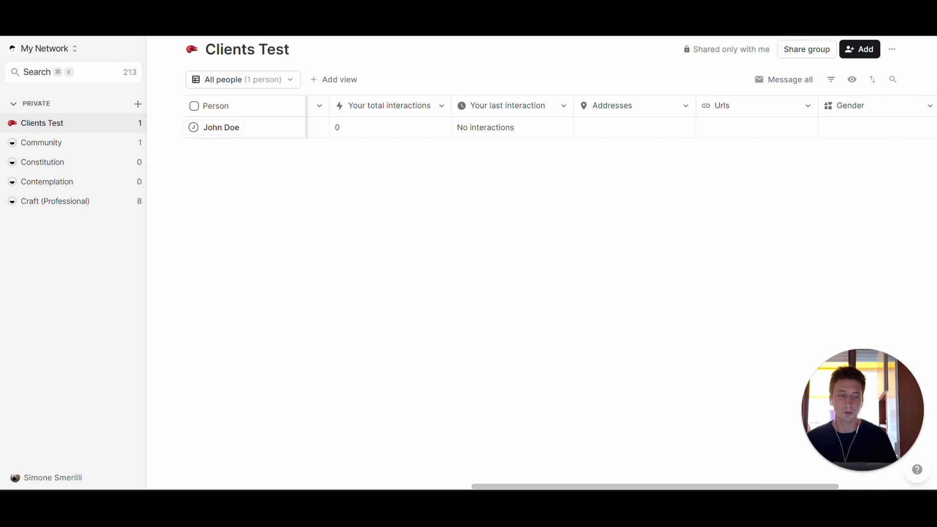
pyautogui.hotkey('ctrl', 'Tab')
# - Map the URLs field to the Notion 1. Url data pill
pyautogui.scroll(3, 431, 199)
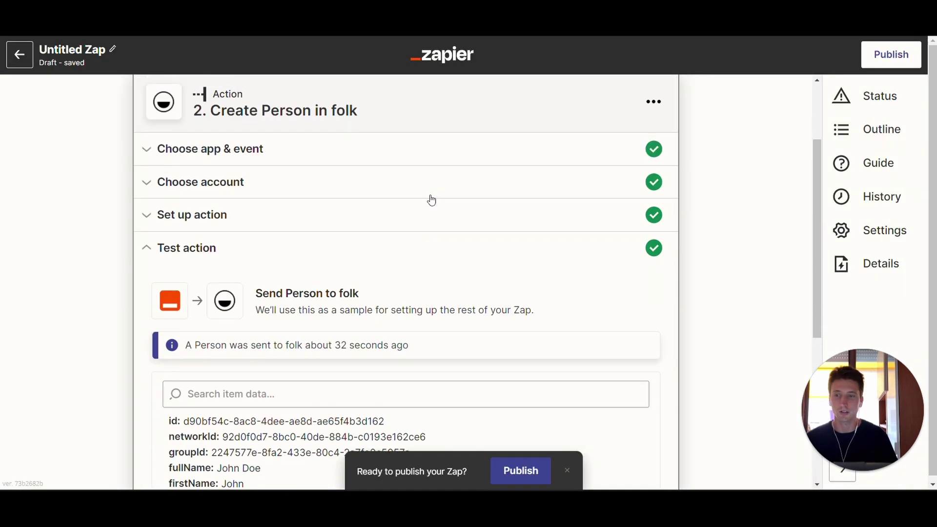
pyautogui.click(298, 220)
pyautogui.scroll(-8, 299, 220)
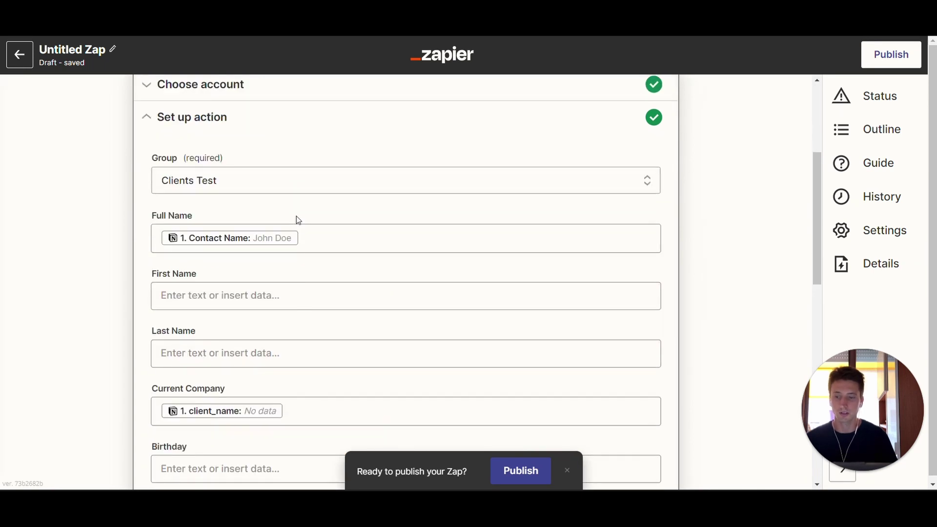
pyautogui.scroll(-3, 405, 281)
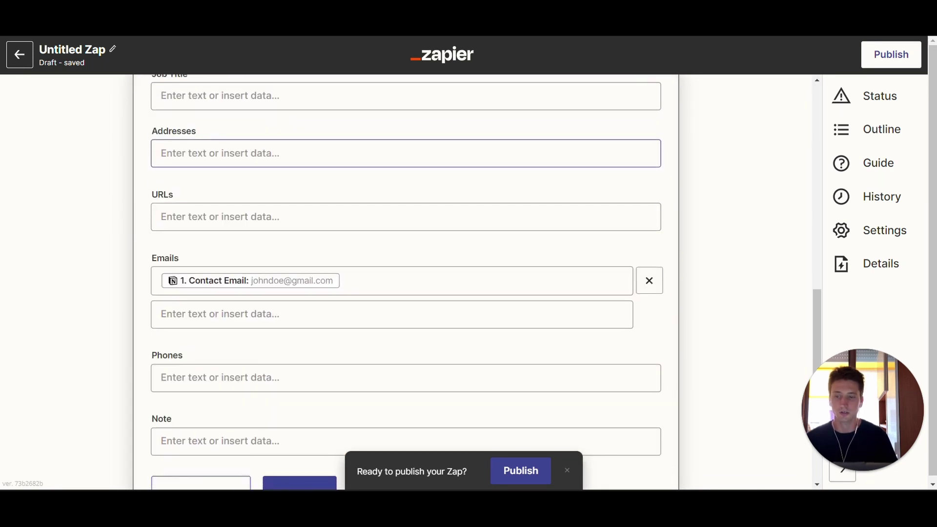
pyautogui.click(268, 205)
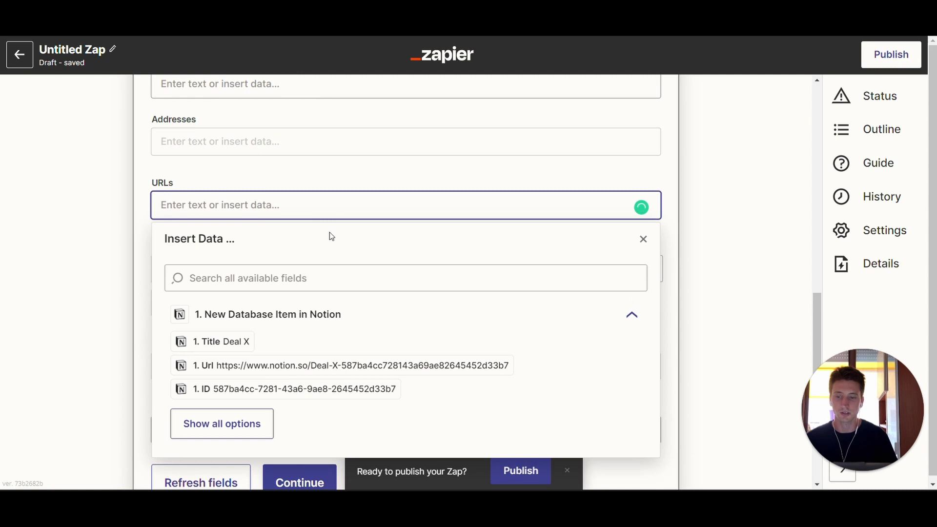
pyautogui.click(276, 342)
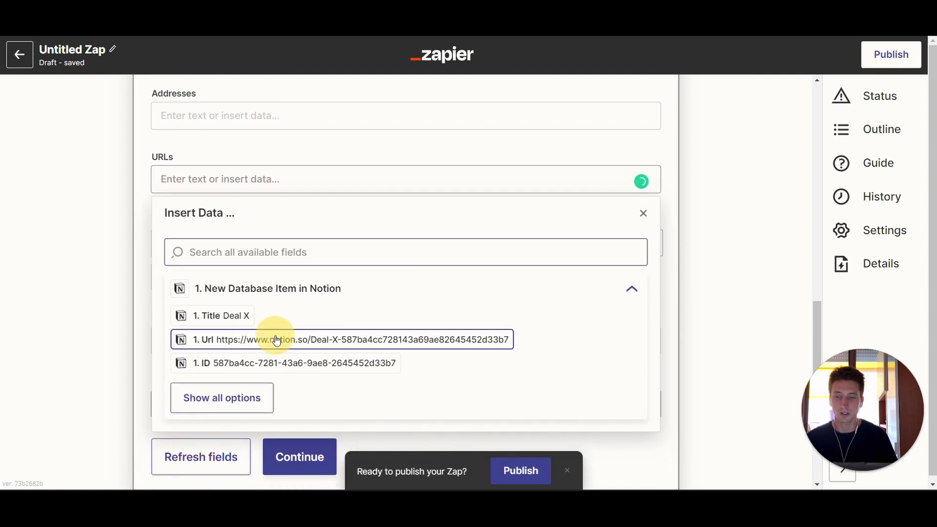
pyautogui.click(146, 222)
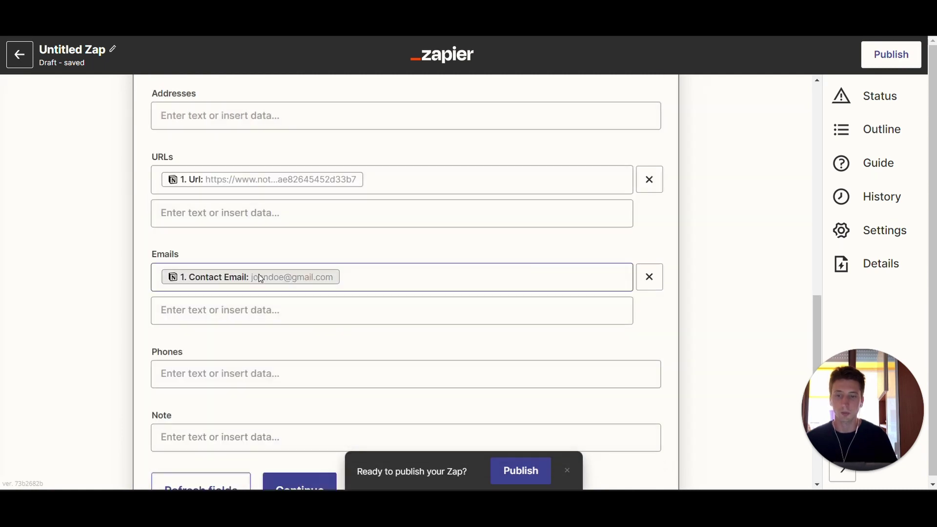
# - Rerun the folk action test with Retest & review
pyautogui.scroll(-3, 312, 269)
pyautogui.click(300, 313)
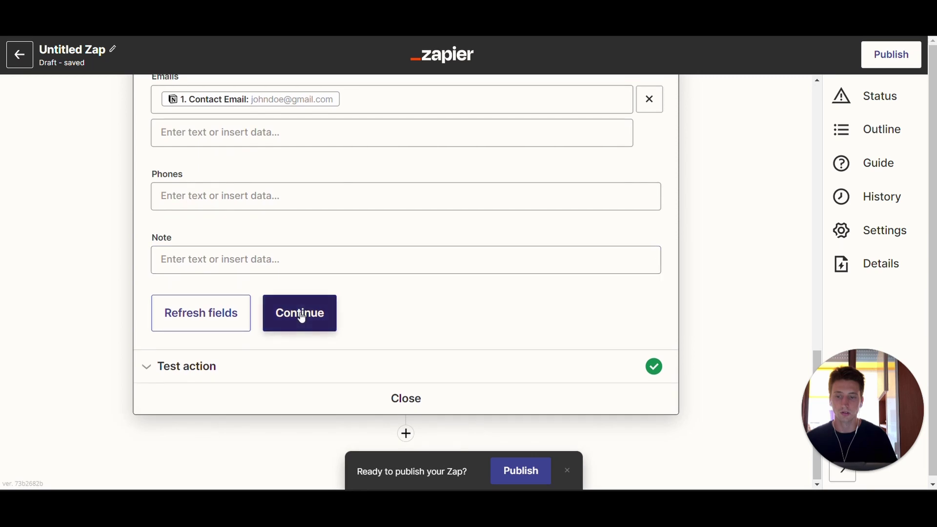
pyautogui.click(227, 351)
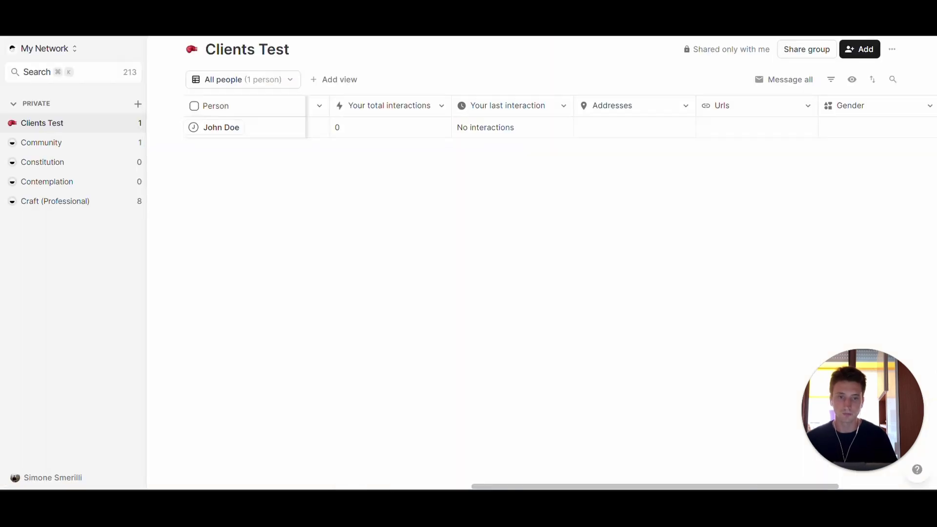
# - In the Clients Test group, open the new contact's Notion deal link from the Urls column
pyautogui.hscroll(-5, 411, 154)
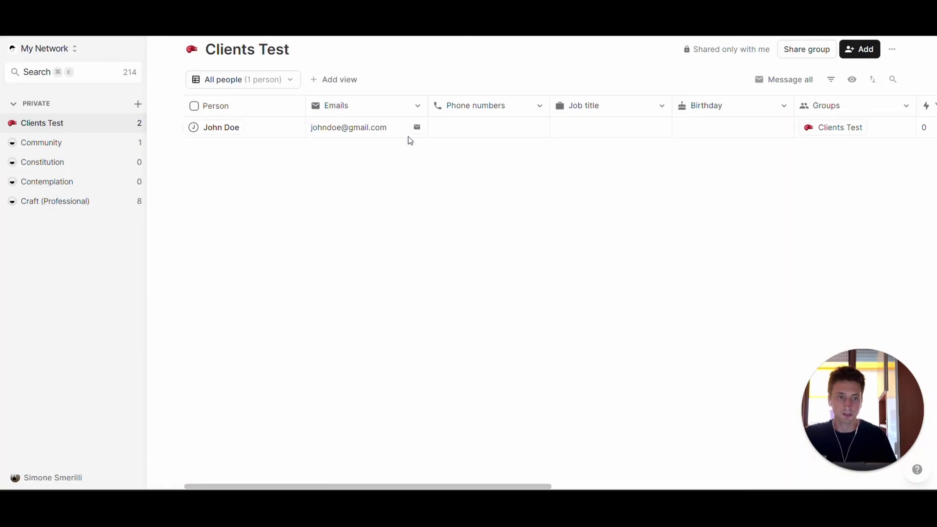
pyautogui.click(50, 162)
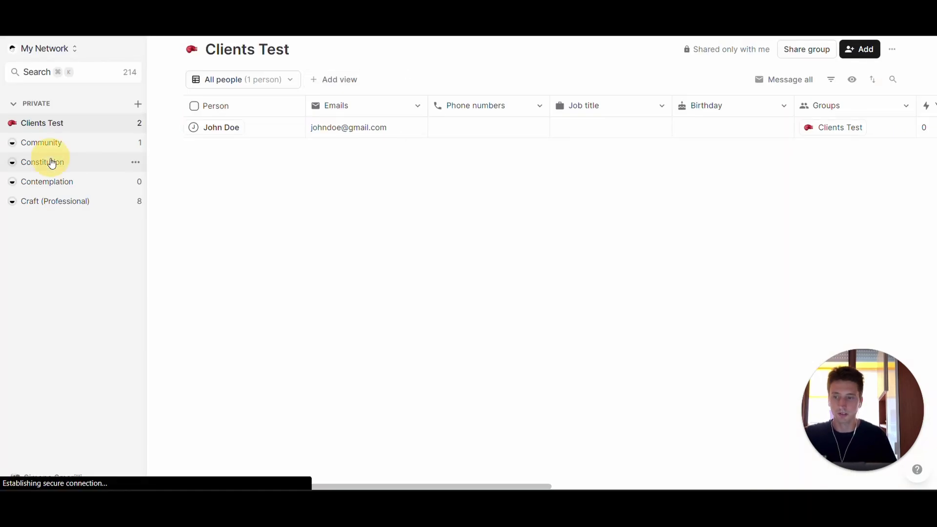
pyautogui.click(84, 128)
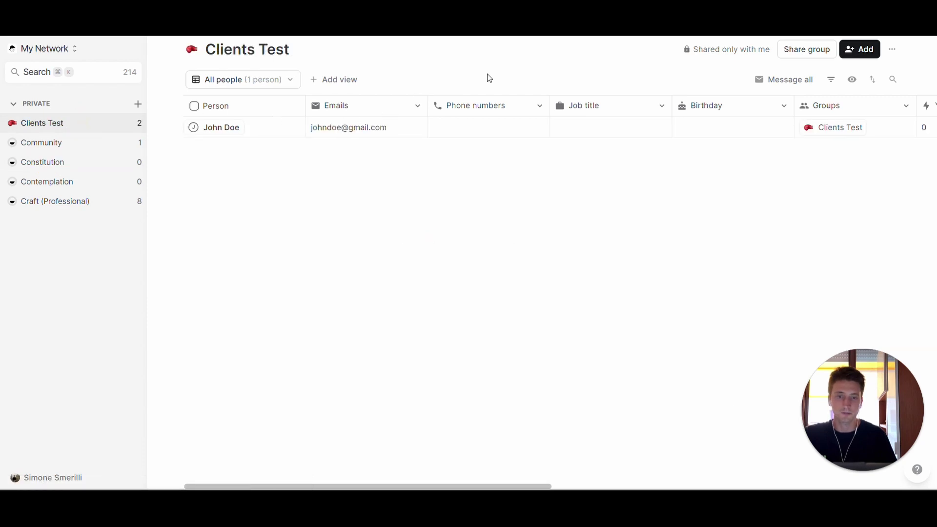
pyautogui.hscroll(10, 368, 152)
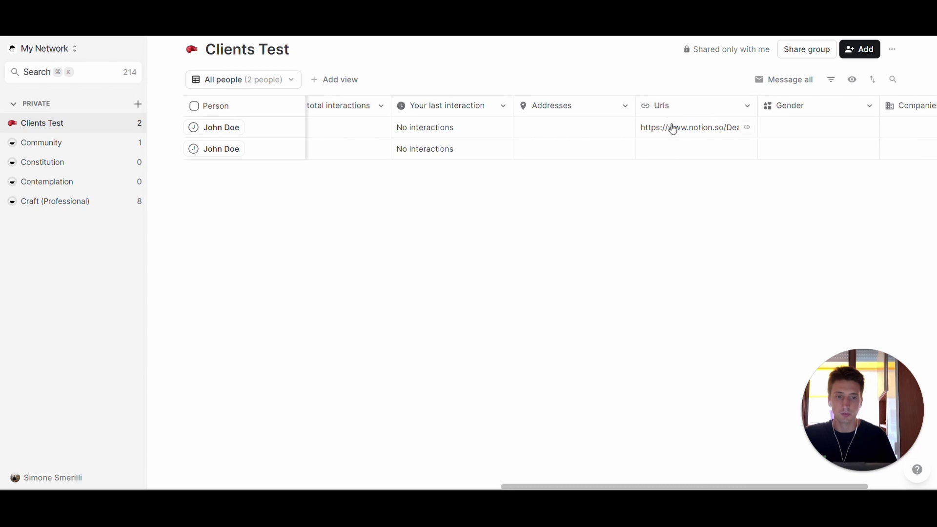
pyautogui.click(677, 130)
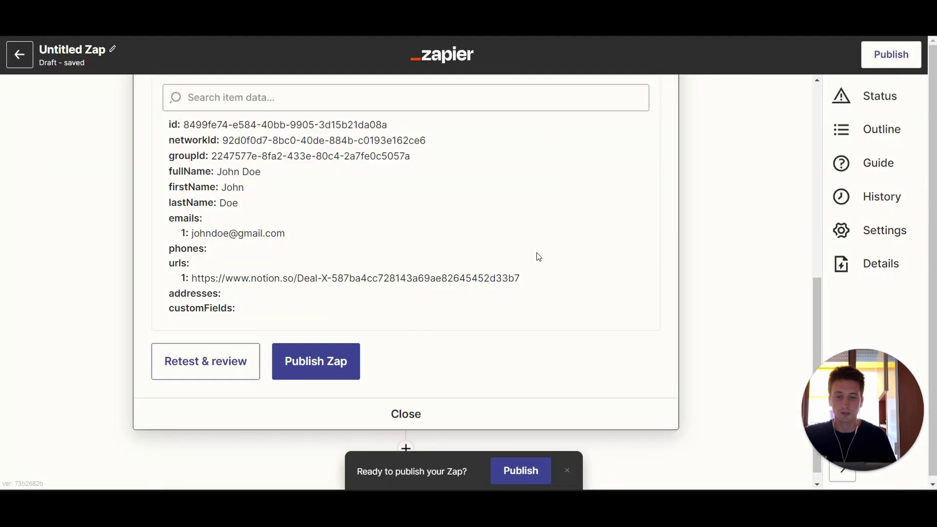
pyautogui.scroll(3, 538, 256)
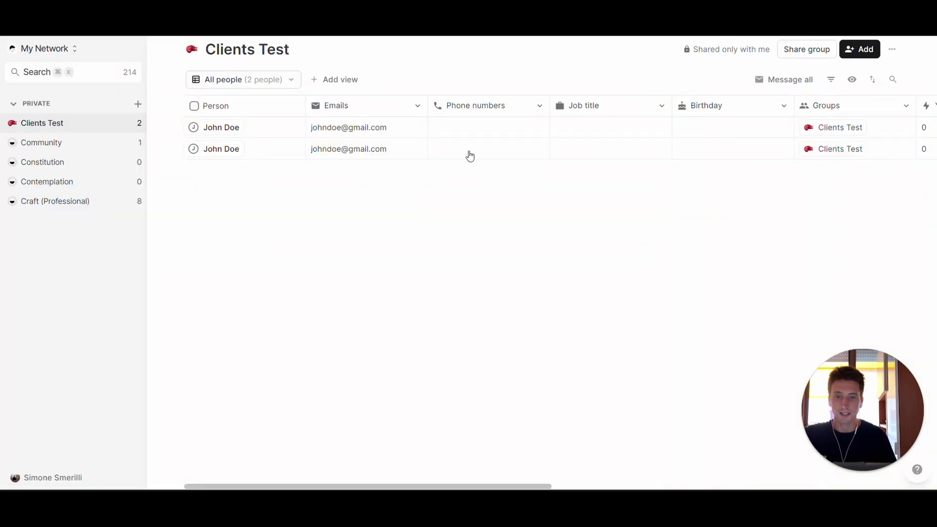
pyautogui.hscroll(5, 470, 156)
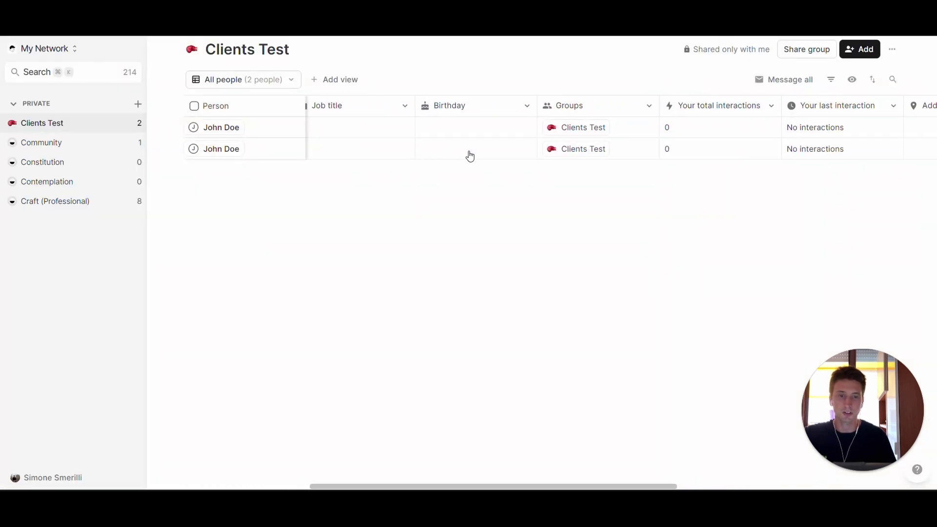
pyautogui.hscroll(-5, 470, 156)
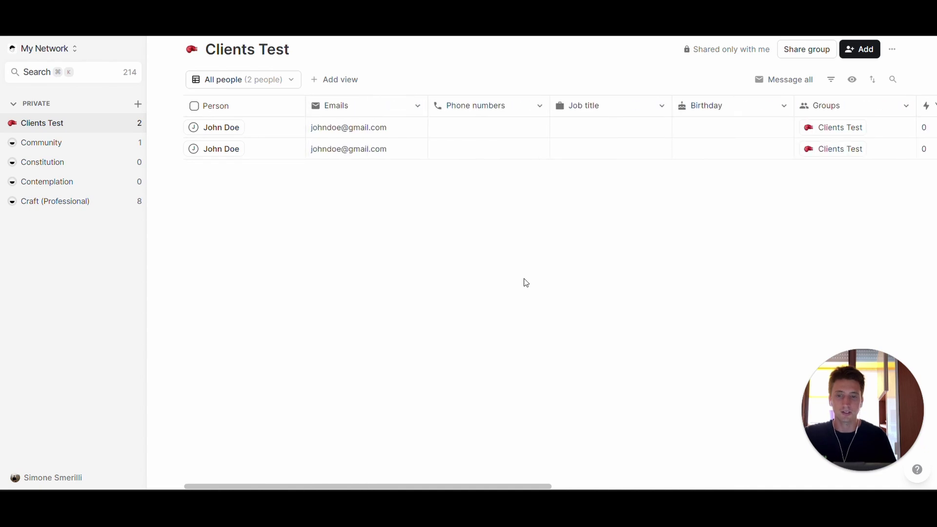